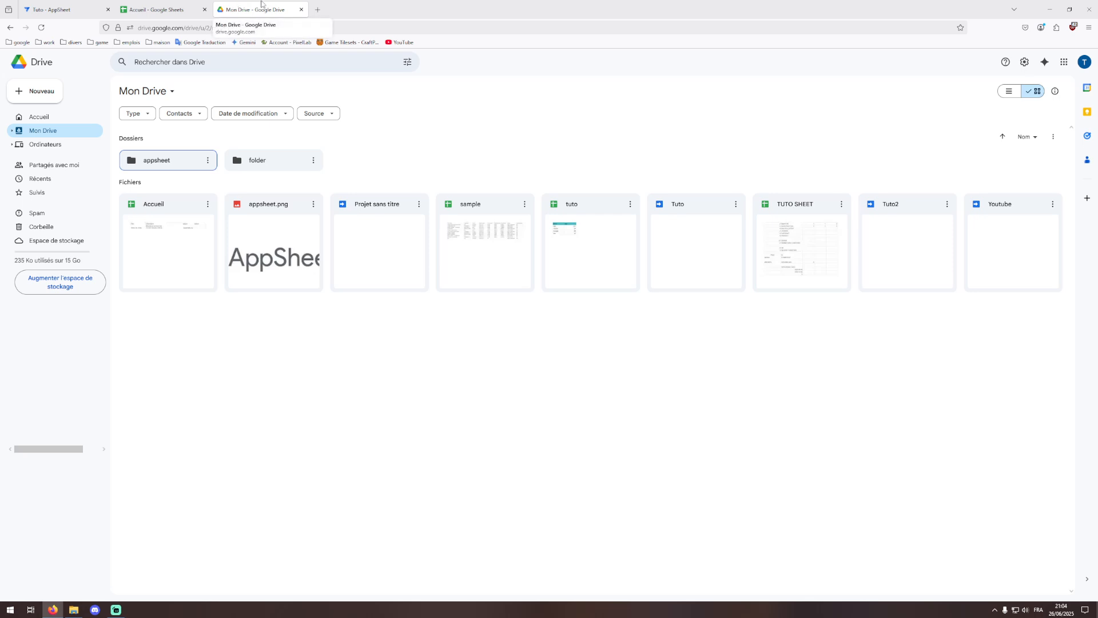
- Review the Titre, Description and picture headers and their row 2 entries in the Accueil spreadsheet
{"action": "left_click_drag", "start_coordinate": [263, 12], "coordinate": [166, 11]}
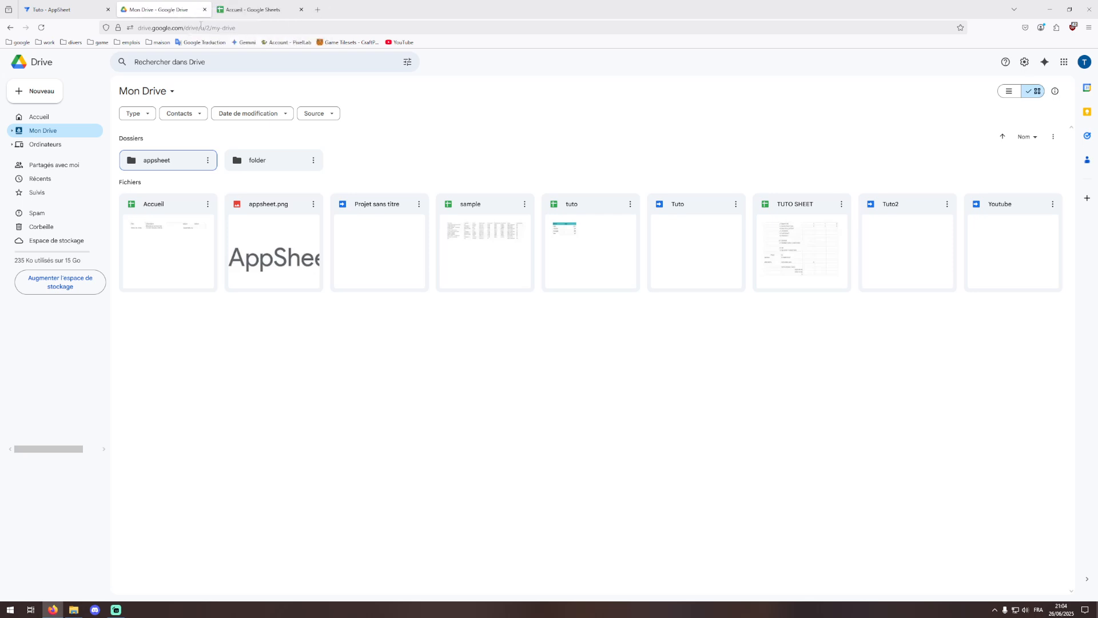
{"action": "left_click", "coordinate": [264, 9]}
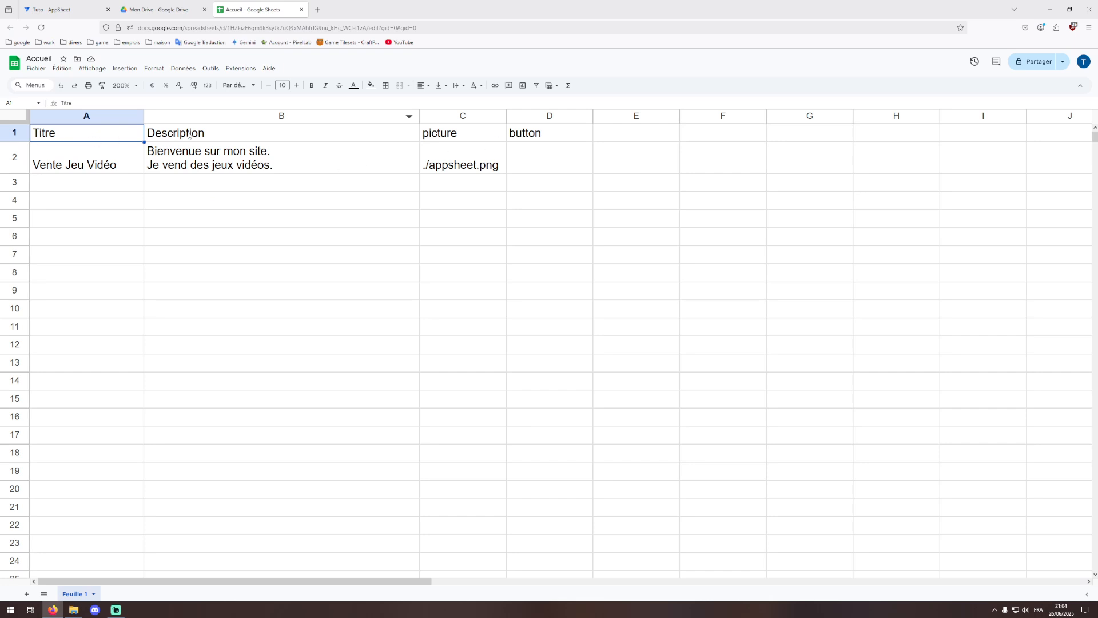
{"action": "left_click", "coordinate": [85, 161]}
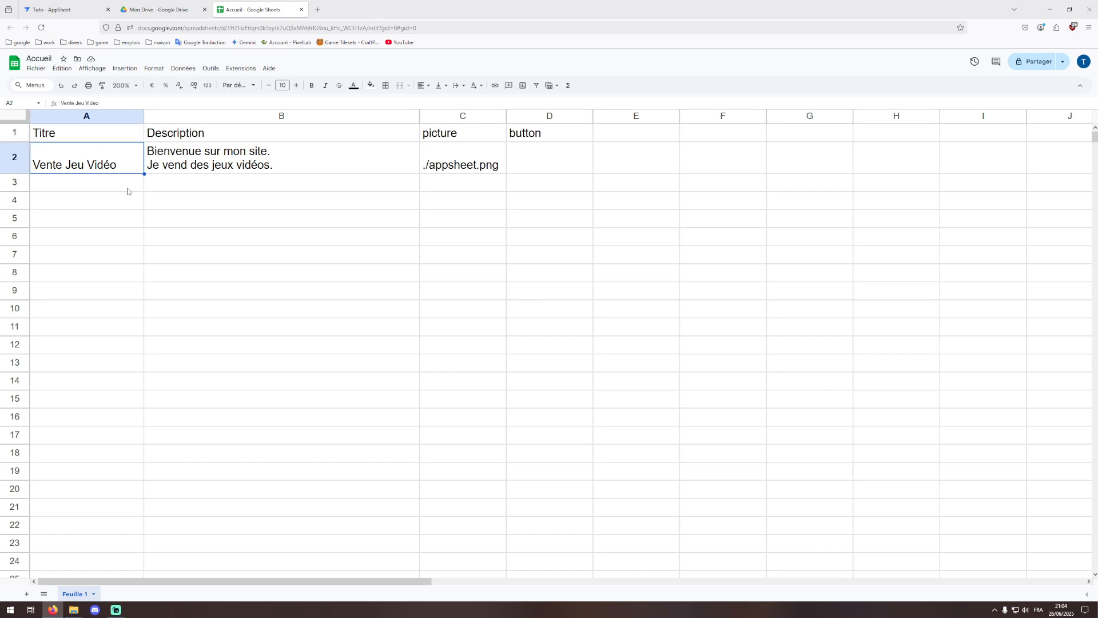
{"action": "left_click", "coordinate": [204, 131]}
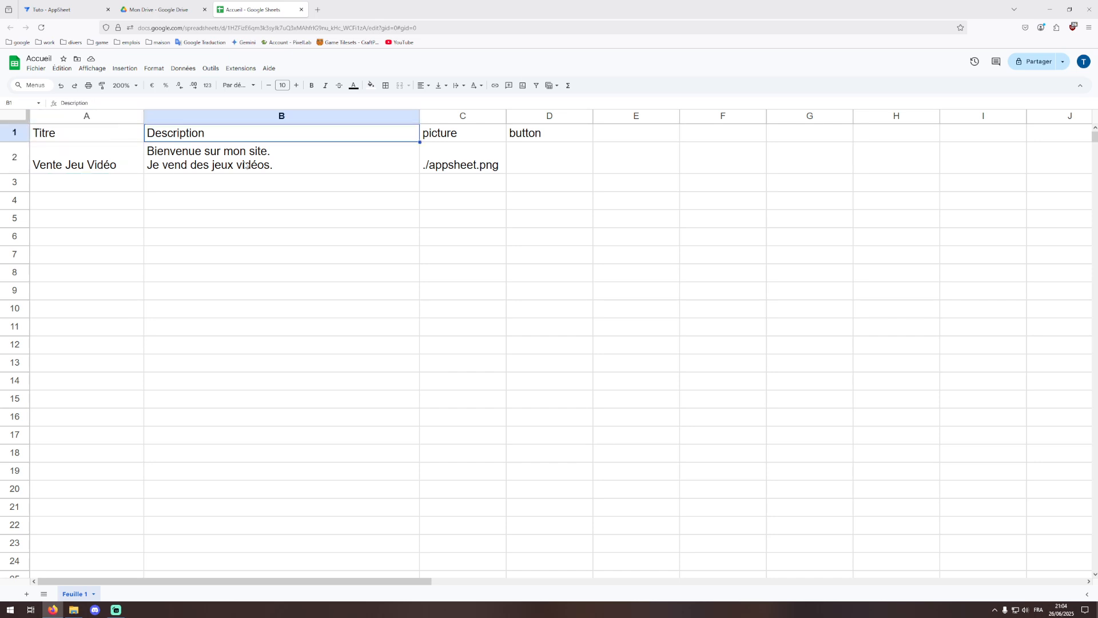
{"action": "left_click", "coordinate": [257, 166]}
{"action": "left_click", "coordinate": [466, 137]}
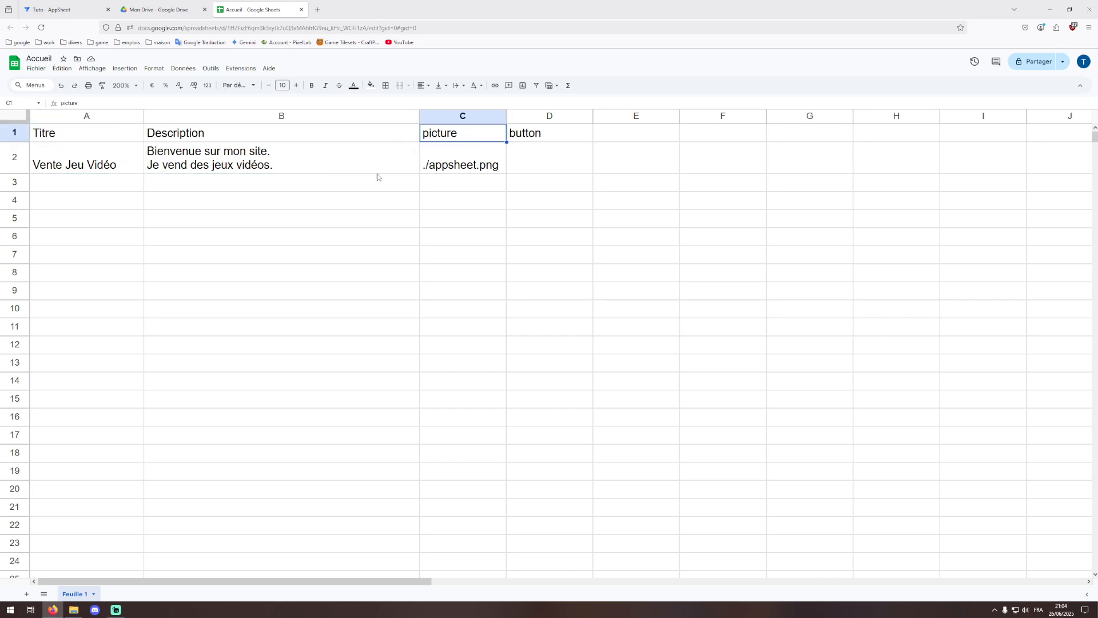
{"action": "left_click", "coordinate": [462, 164]}
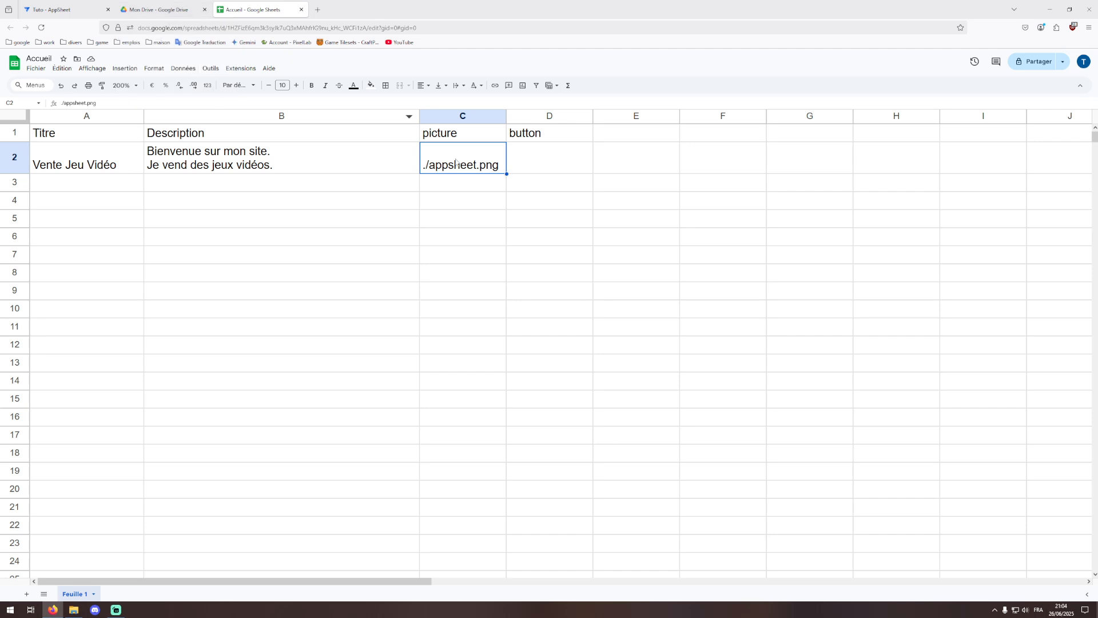
- Compare the image path in the sheet's picture column with the location of appsheet.png in Google Drive
{"action": "left_click", "coordinate": [155, 10]}
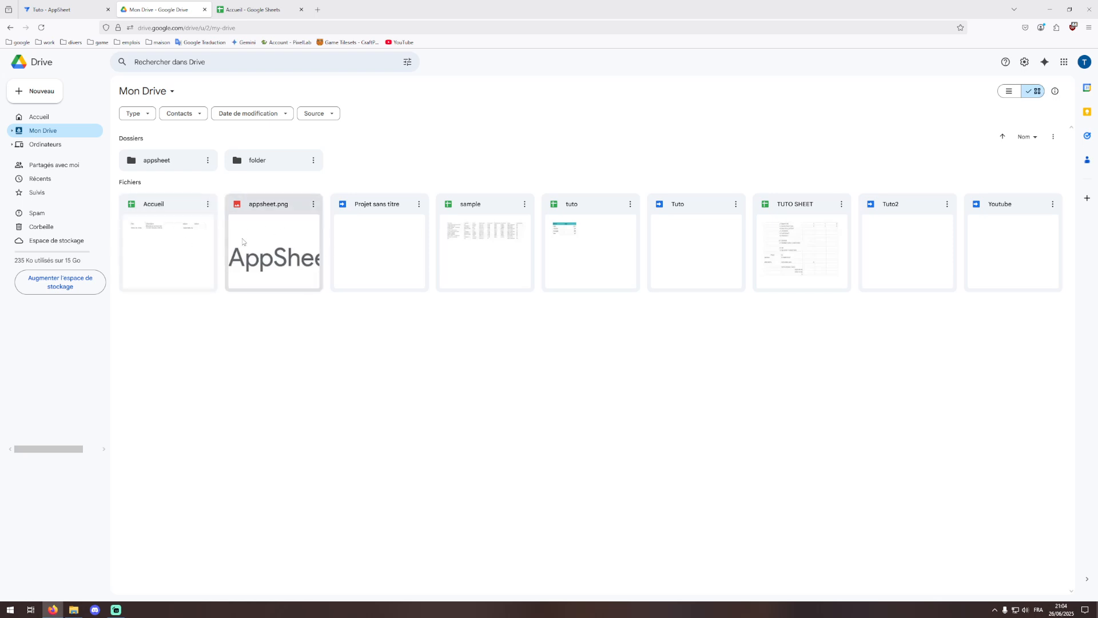
{"action": "left_click", "coordinate": [251, 9]}
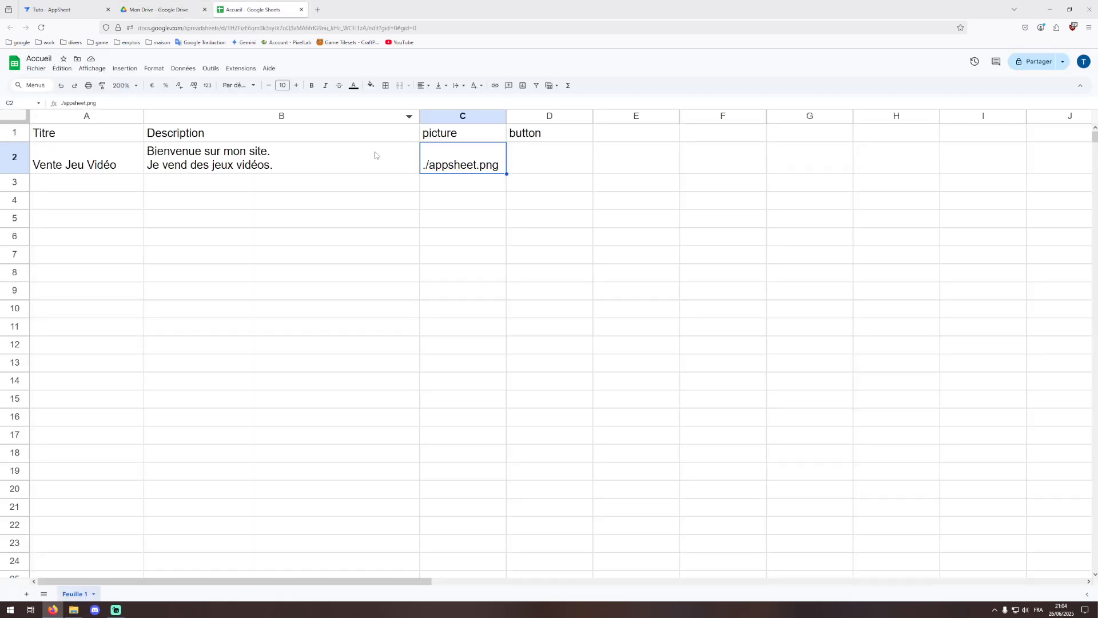
{"action": "left_click", "coordinate": [154, 10]}
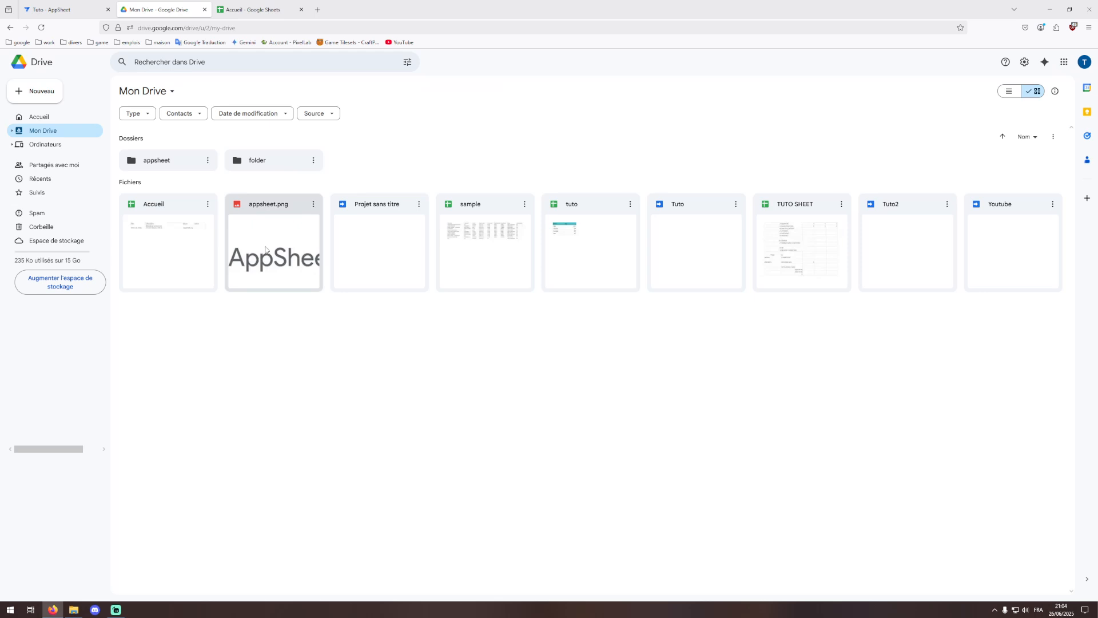
{"action": "left_click", "coordinate": [265, 249]}
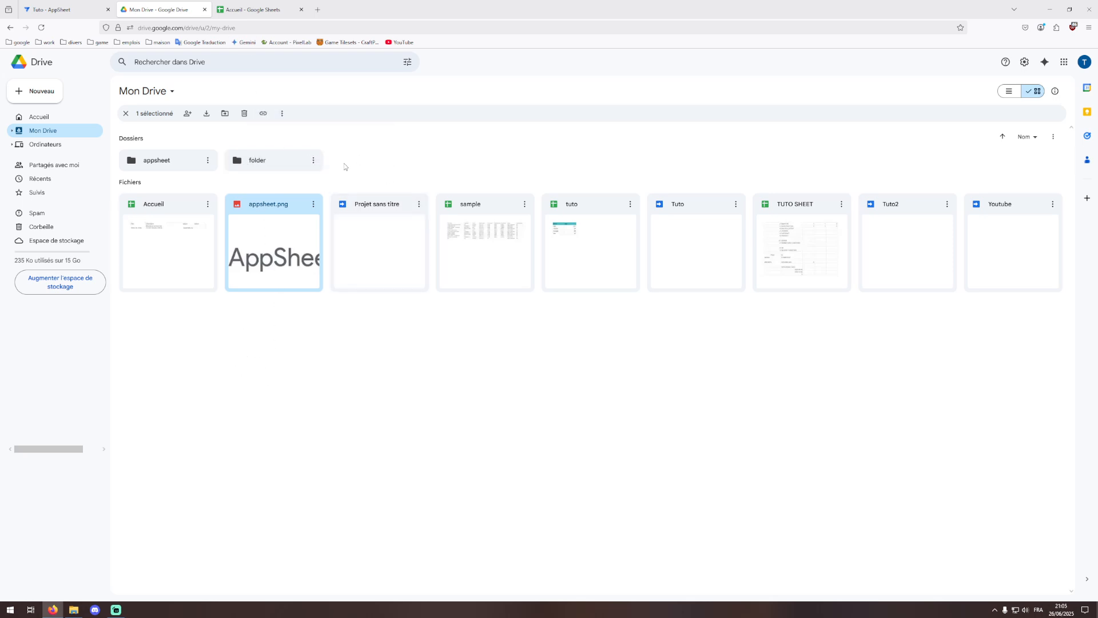
{"action": "left_click", "coordinate": [273, 13]}
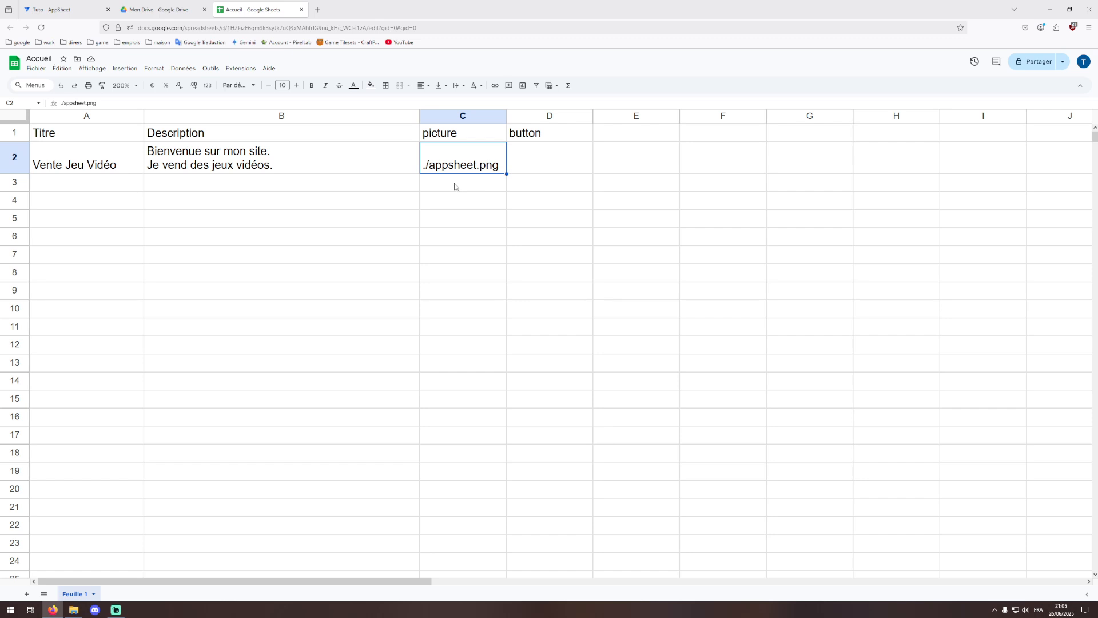
{"action": "left_click", "coordinate": [154, 9]}
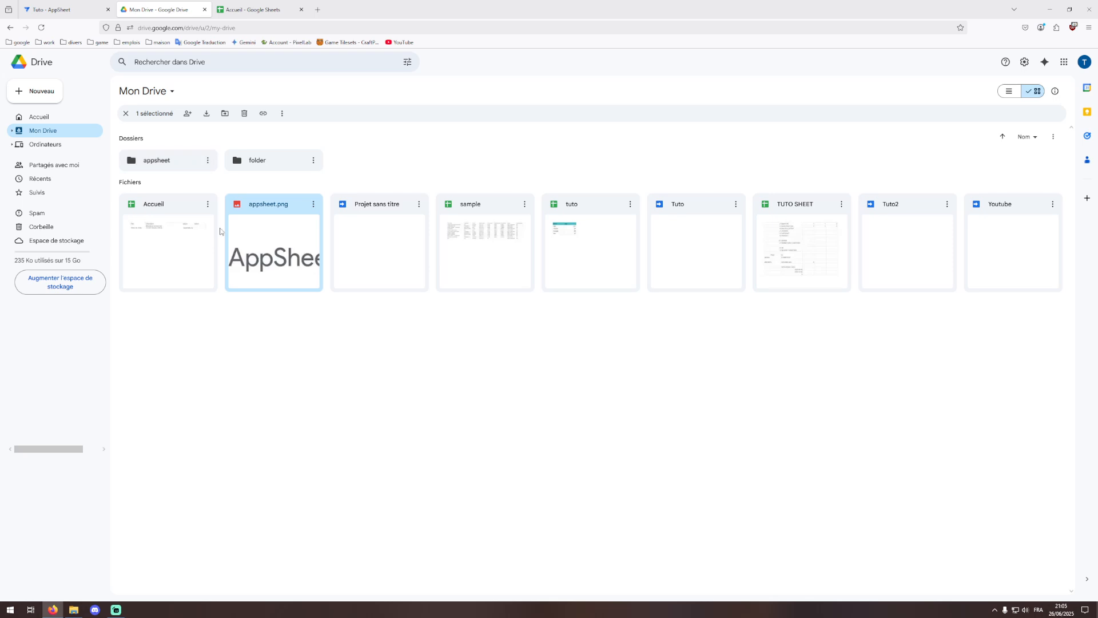
- Open appsheet.png from Drive and check its general access options in the sharing settings
{"action": "double_click", "coordinate": [258, 225]}
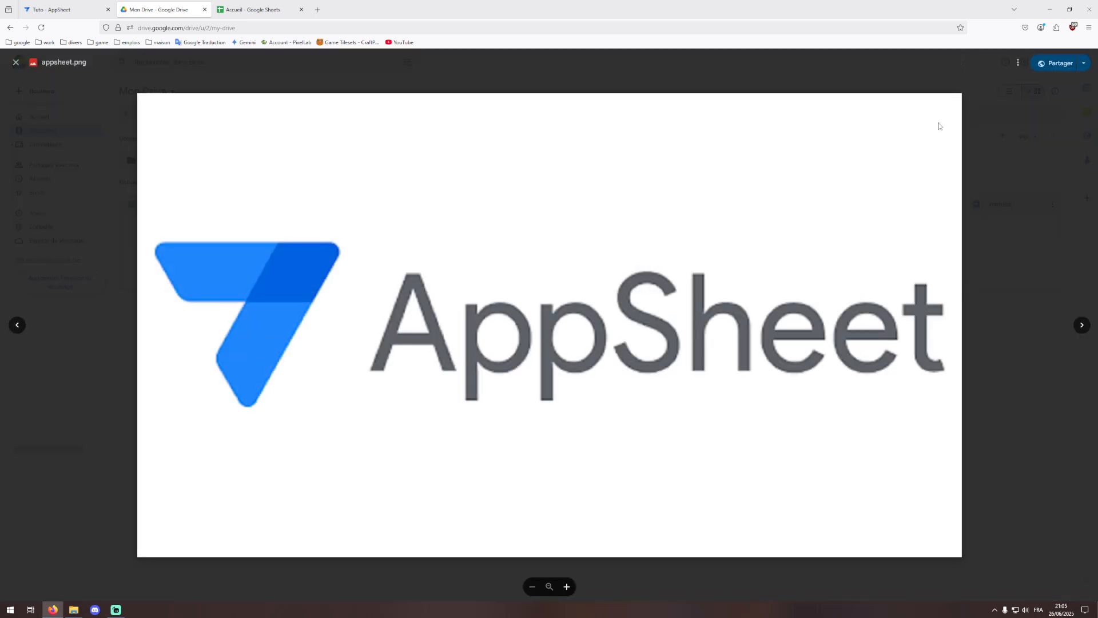
{"action": "left_click", "coordinate": [1048, 65]}
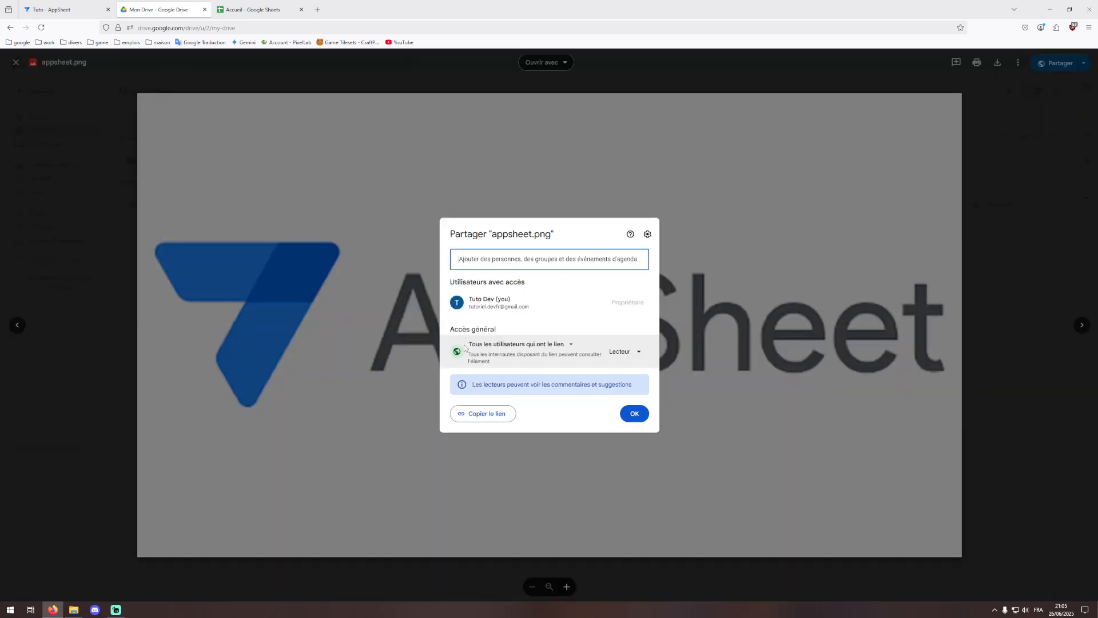
{"action": "left_click", "coordinate": [500, 345]}
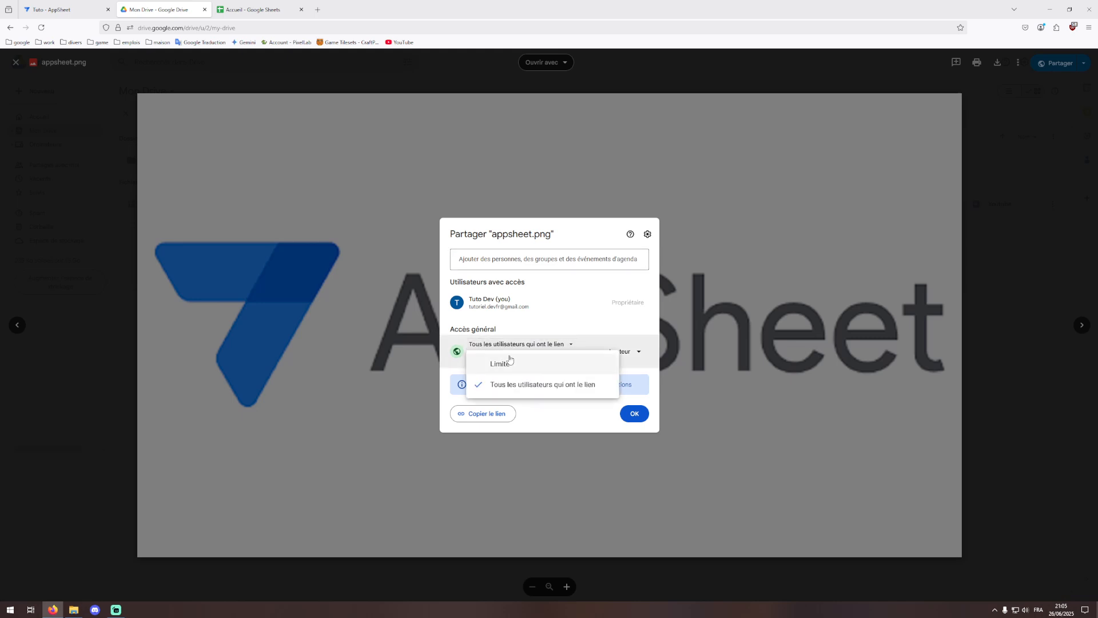
{"action": "left_click", "coordinate": [576, 332]}
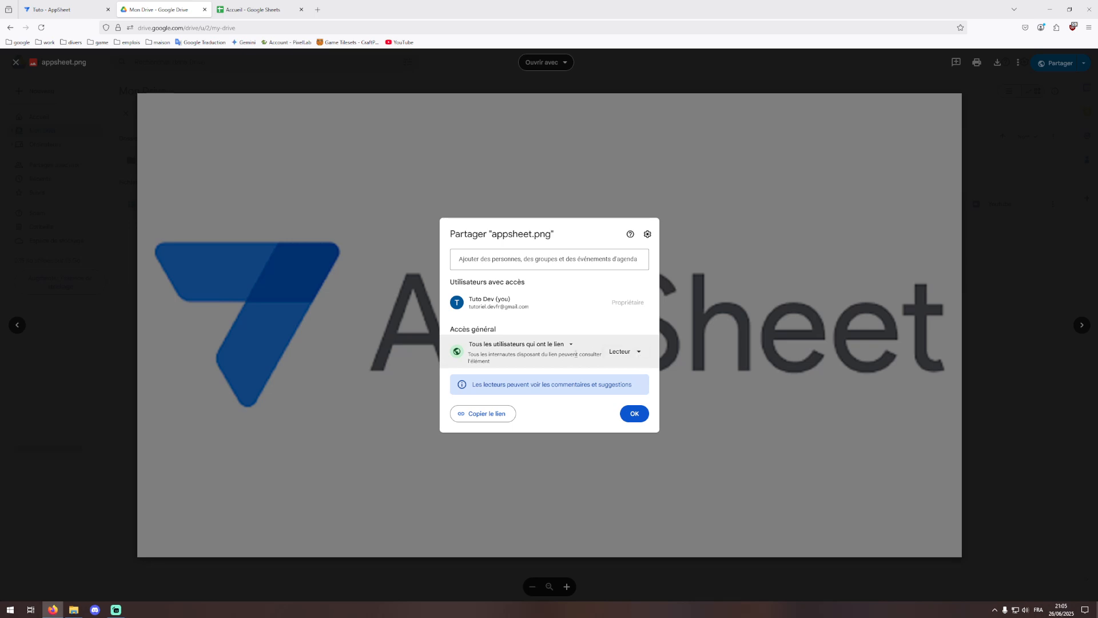
{"action": "left_click", "coordinate": [628, 423]}
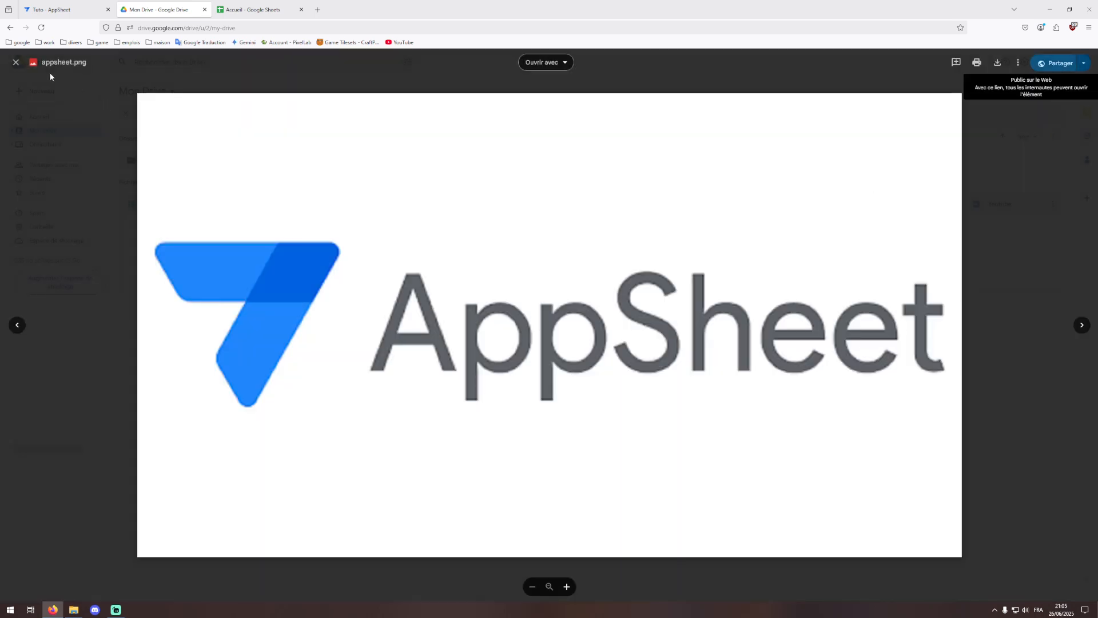
{"action": "left_click", "coordinate": [15, 62]}
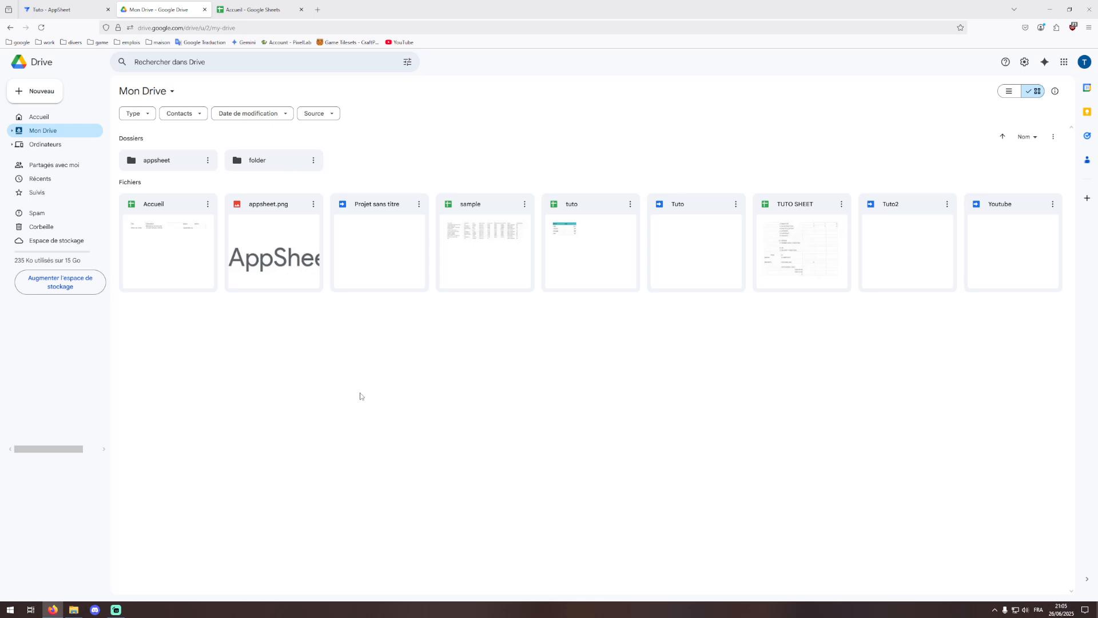
- Switch to the Tuto app in AppSheet and choose the Accueil Google Sheets file as a new data source
{"action": "left_click", "coordinate": [252, 10]}
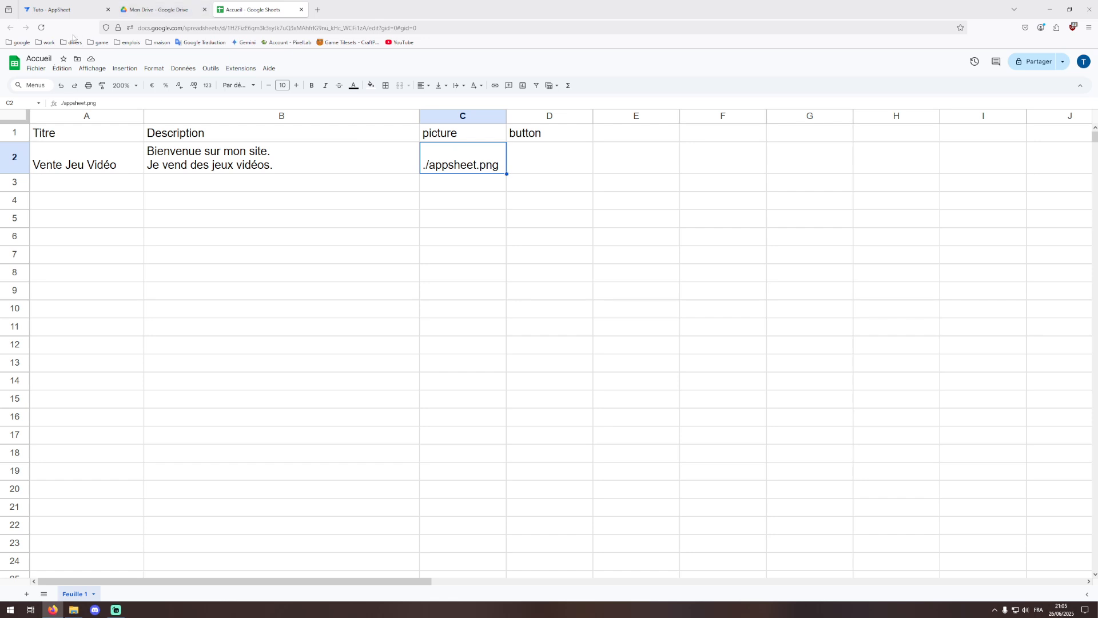
{"action": "left_click", "coordinate": [62, 10]}
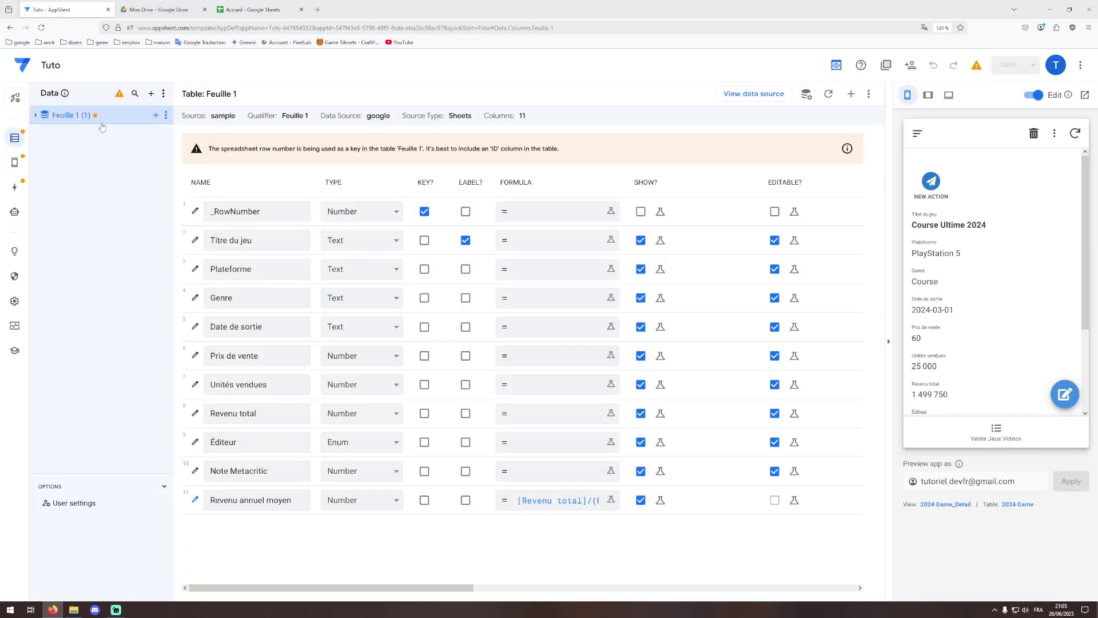
{"action": "left_click", "coordinate": [151, 93]}
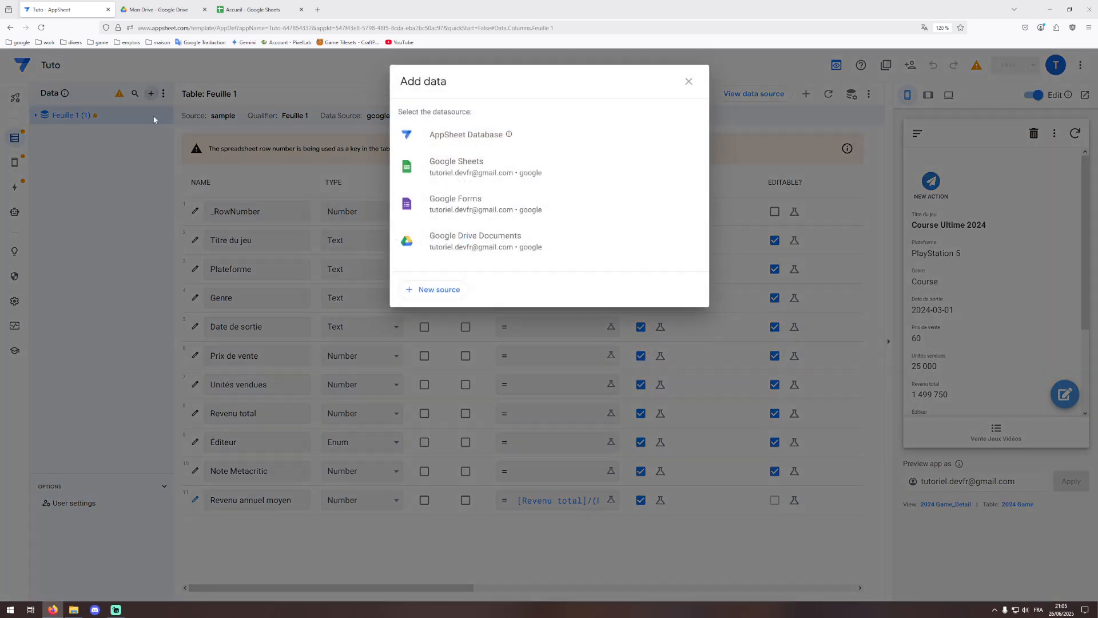
{"action": "left_click", "coordinate": [458, 169]}
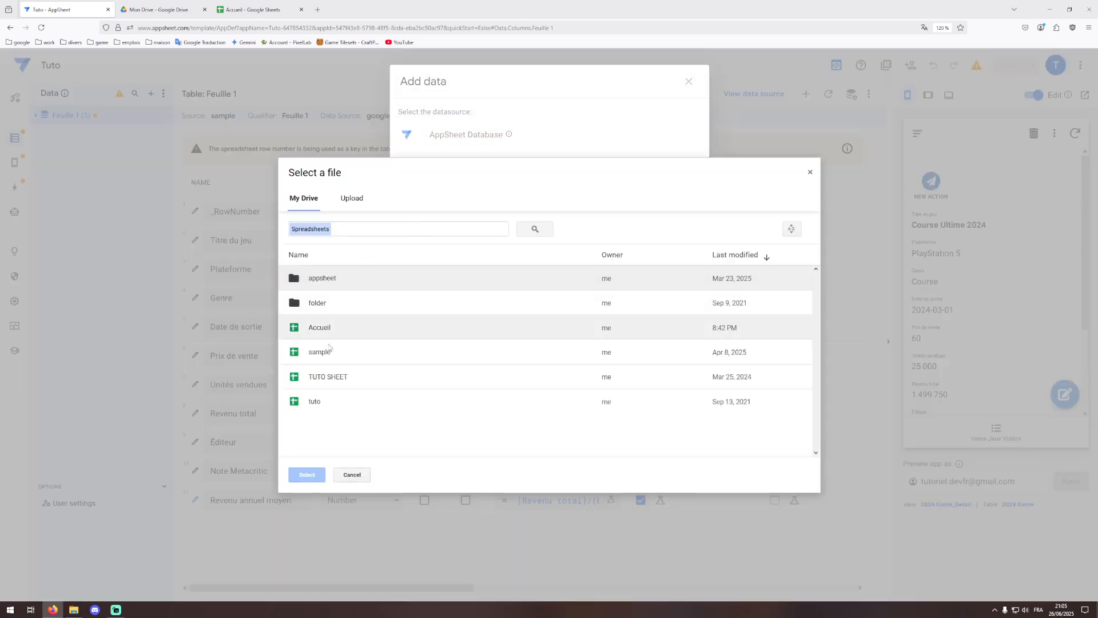
{"action": "left_click", "coordinate": [328, 332]}
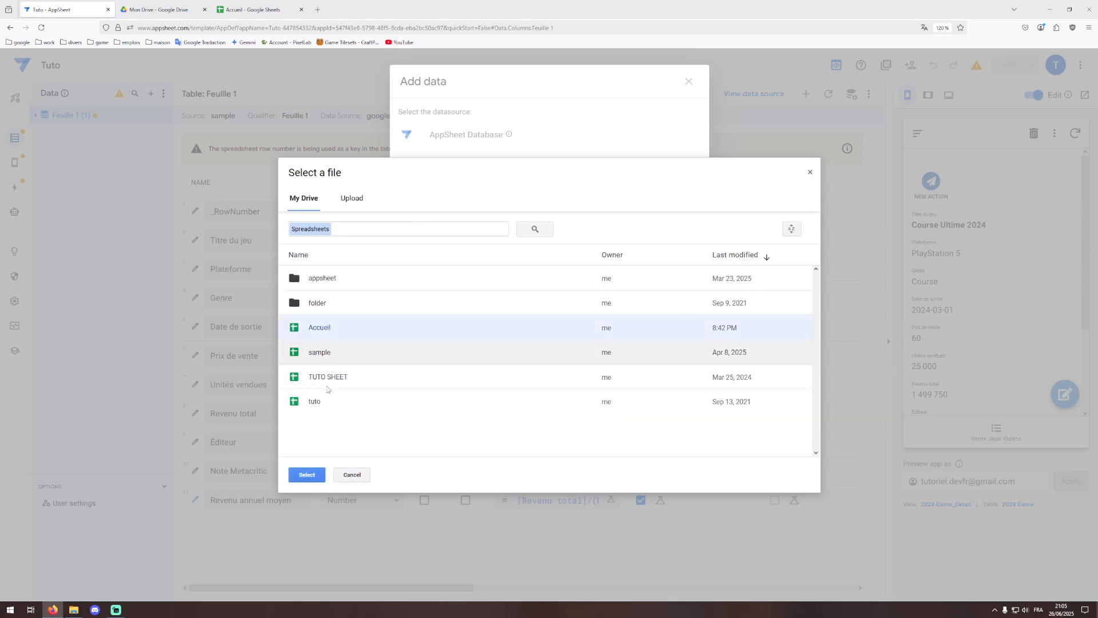
{"action": "left_click", "coordinate": [306, 474]}
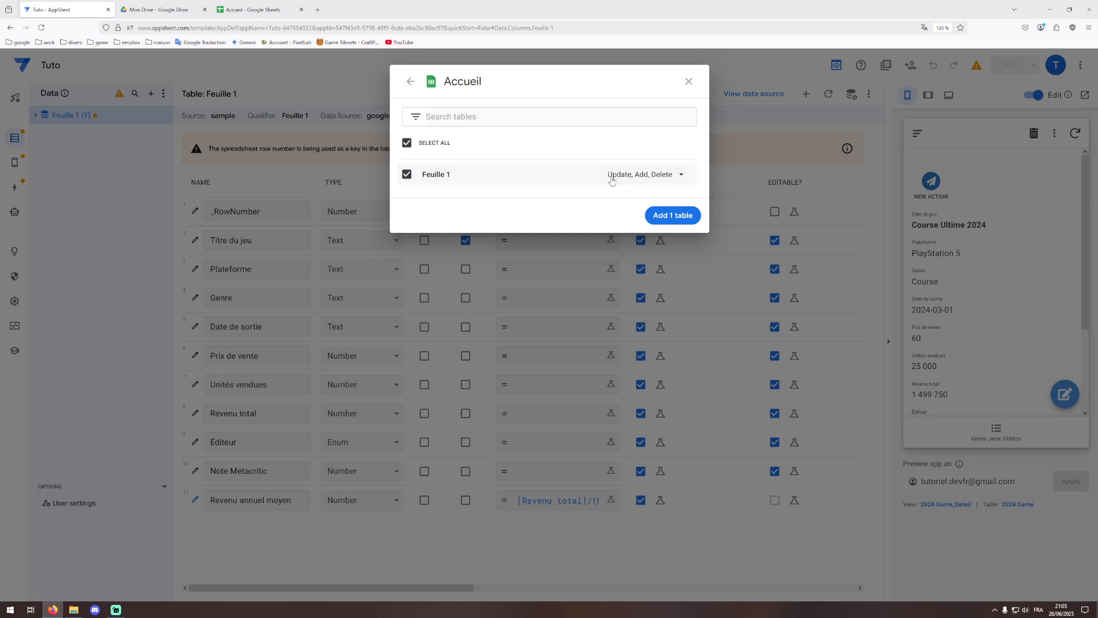
- Set the Feuille 1 table of Accueil to read-only access and add it to the app
{"action": "left_click", "coordinate": [634, 174]}
{"action": "left_click", "coordinate": [640, 268]}
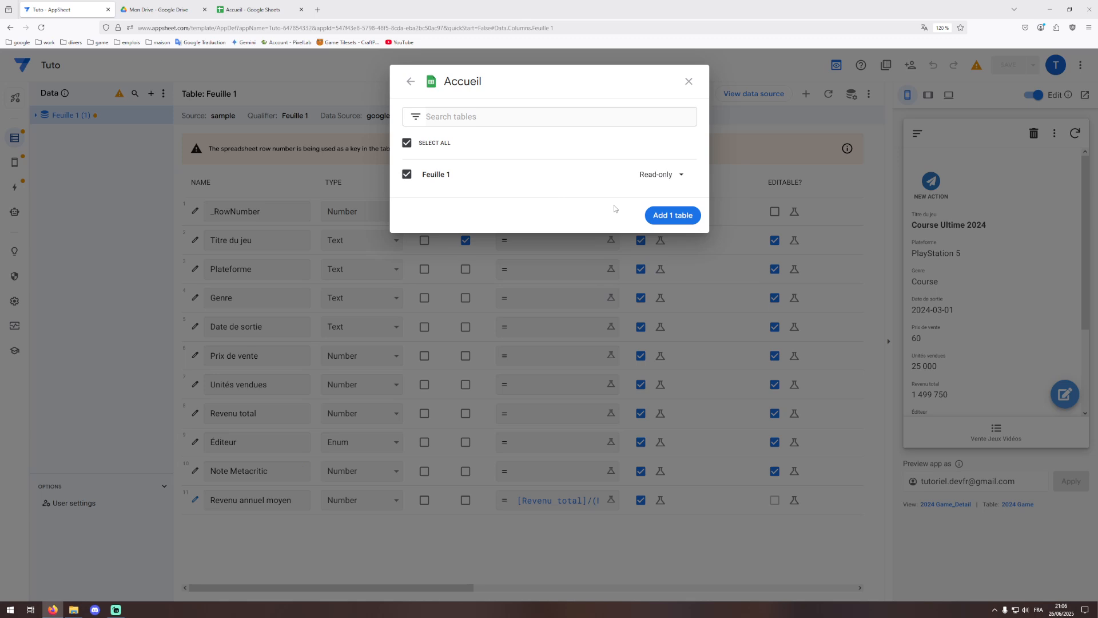
{"action": "left_click", "coordinate": [675, 216]}
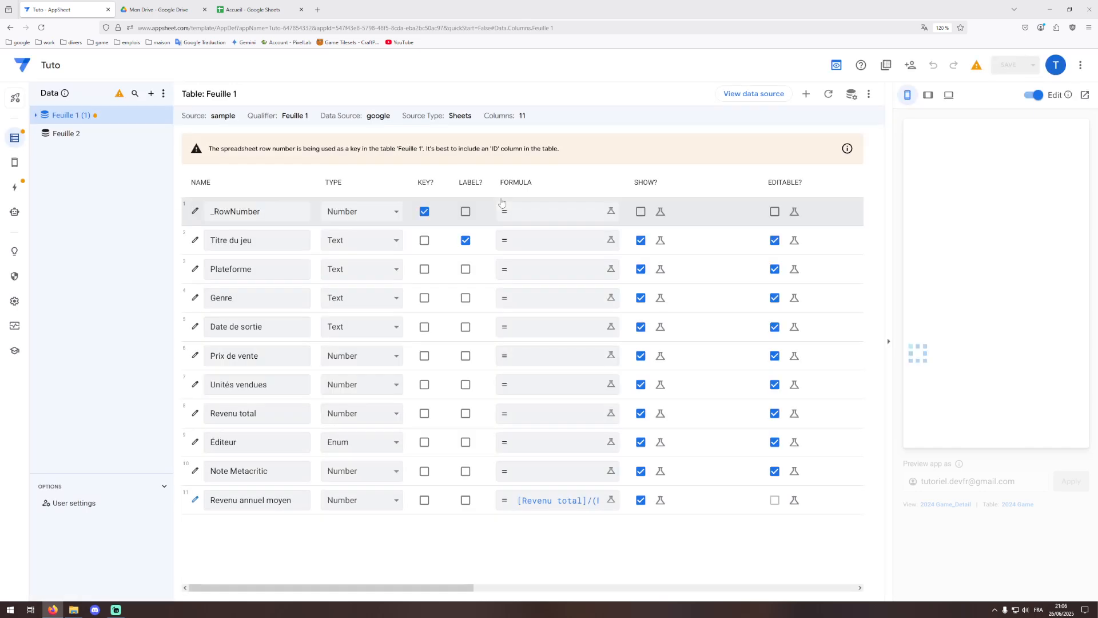
- Remove the label setting from the picture column of the Feuille 2 table and save the app
{"action": "left_click", "coordinate": [141, 134]}
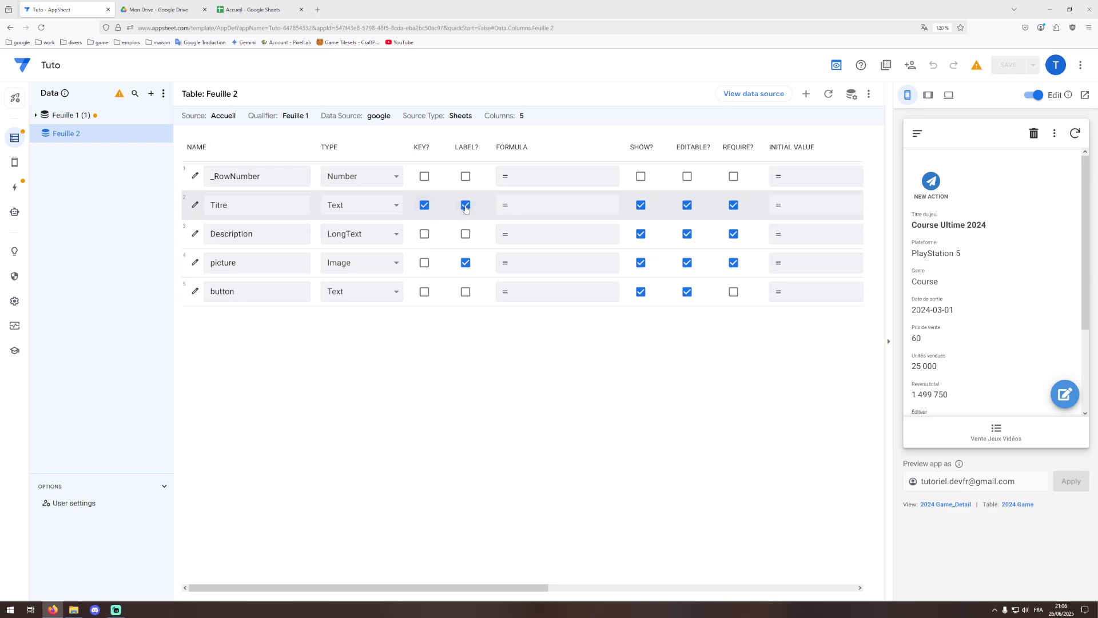
{"action": "left_click", "coordinate": [465, 264]}
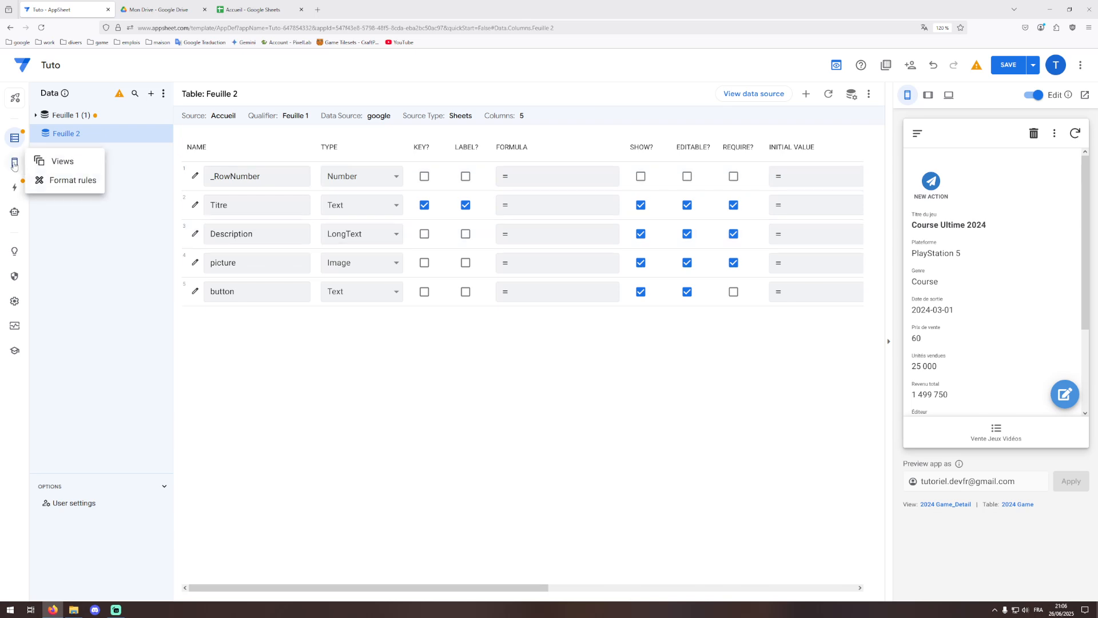
{"action": "left_click", "coordinate": [15, 163]}
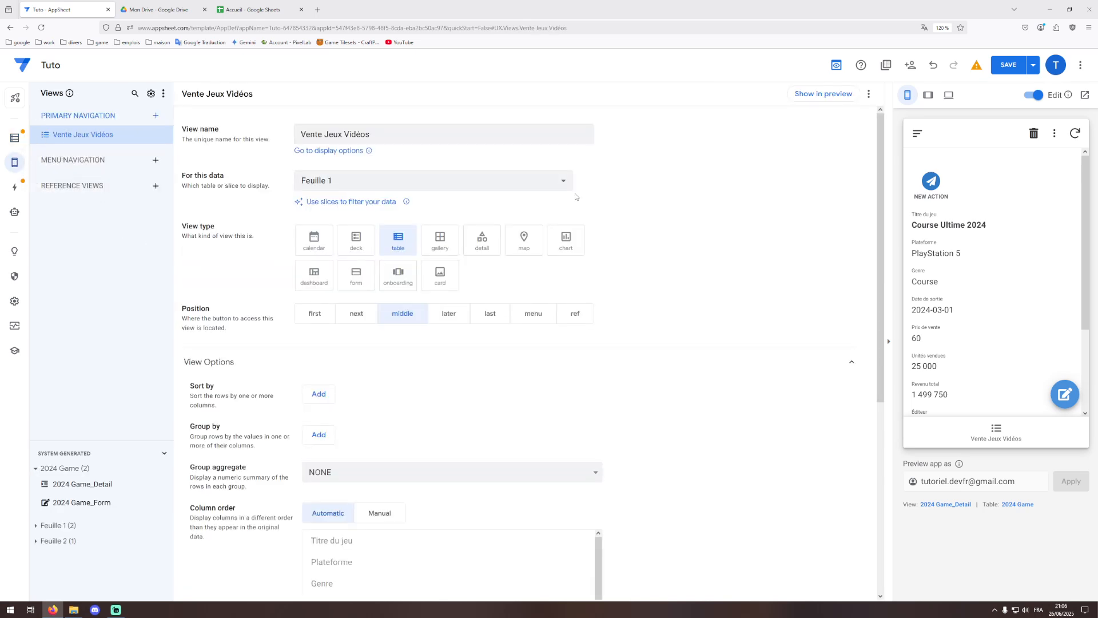
{"action": "left_click", "coordinate": [1008, 64]}
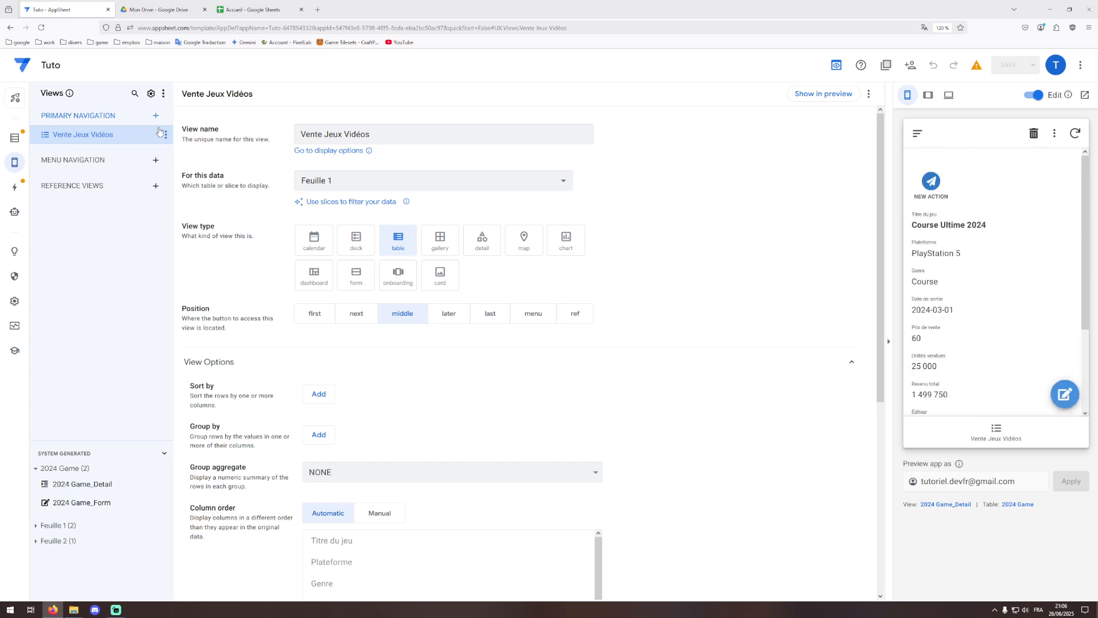
- Create a new primary navigation view and name it Accueil
{"action": "left_click", "coordinate": [154, 115]}
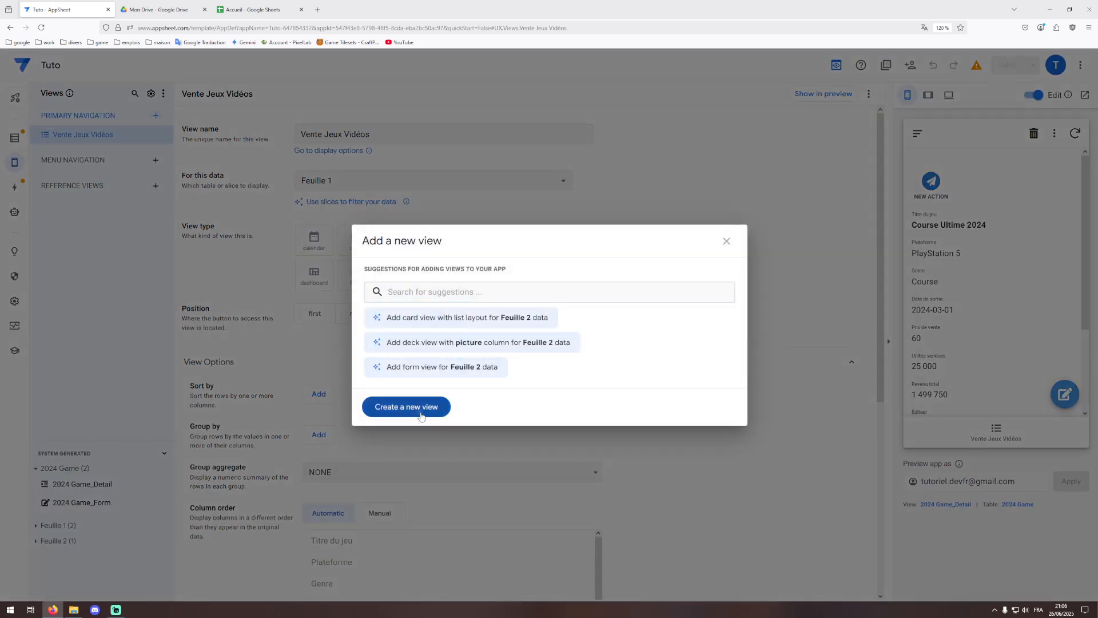
{"action": "left_click", "coordinate": [417, 409]}
{"action": "left_click", "coordinate": [331, 134]}
{"action": "double_click", "coordinate": [332, 134]}
{"action": "key", "text": "ctrl+a"}
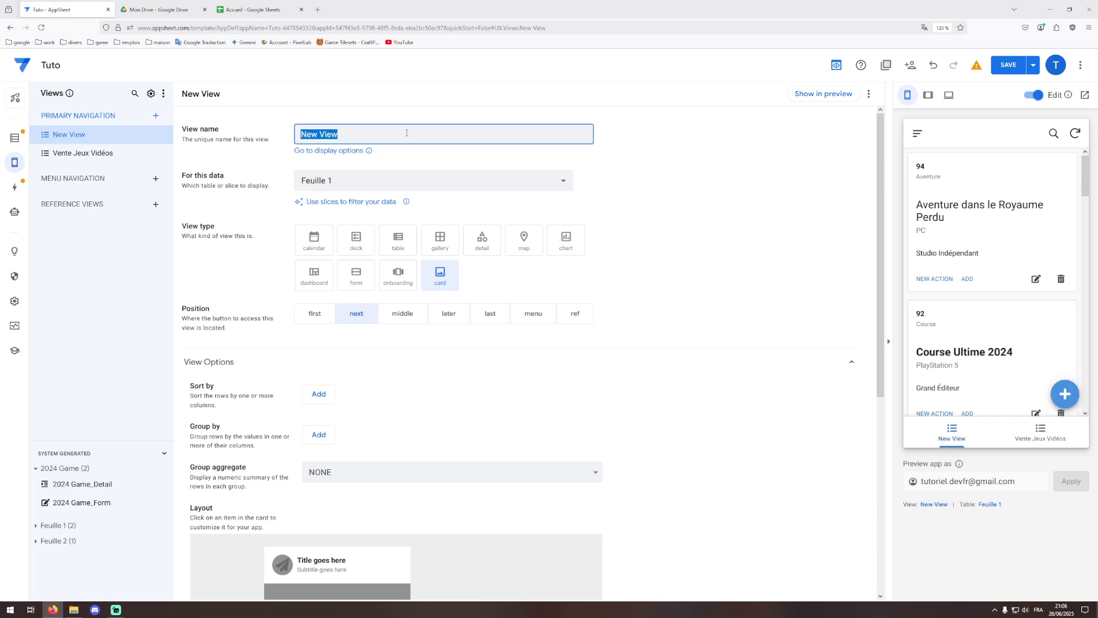
{"action": "type", "text": "Accueil"}
- Base the Accueil view on the Feuille 2 data and set its view type to detail
{"action": "left_click", "coordinate": [355, 180]}
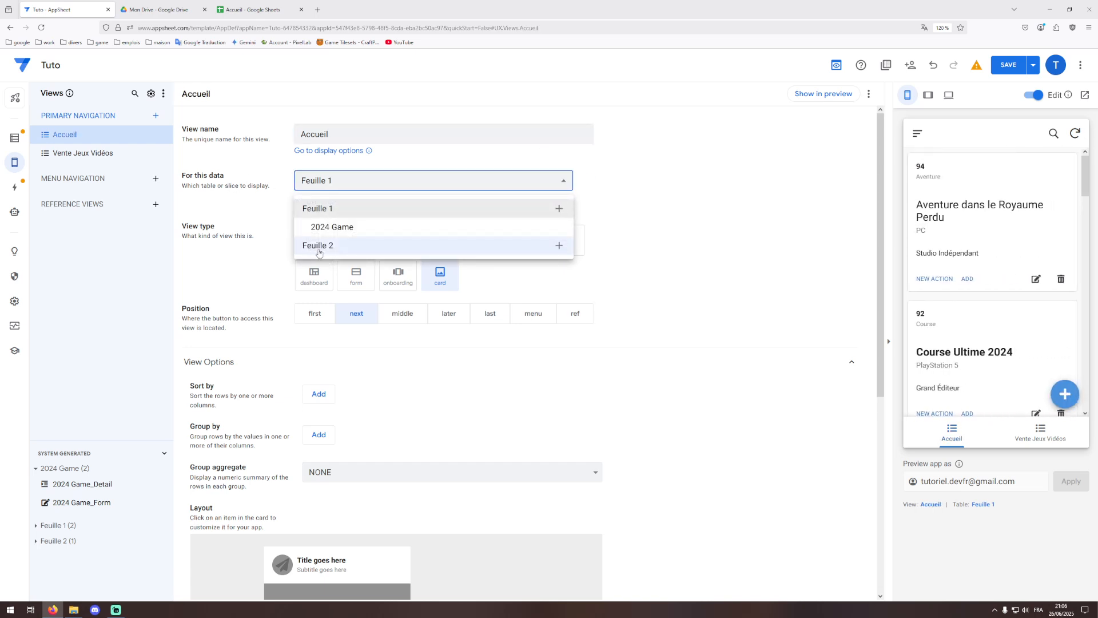
{"action": "left_click", "coordinate": [320, 246]}
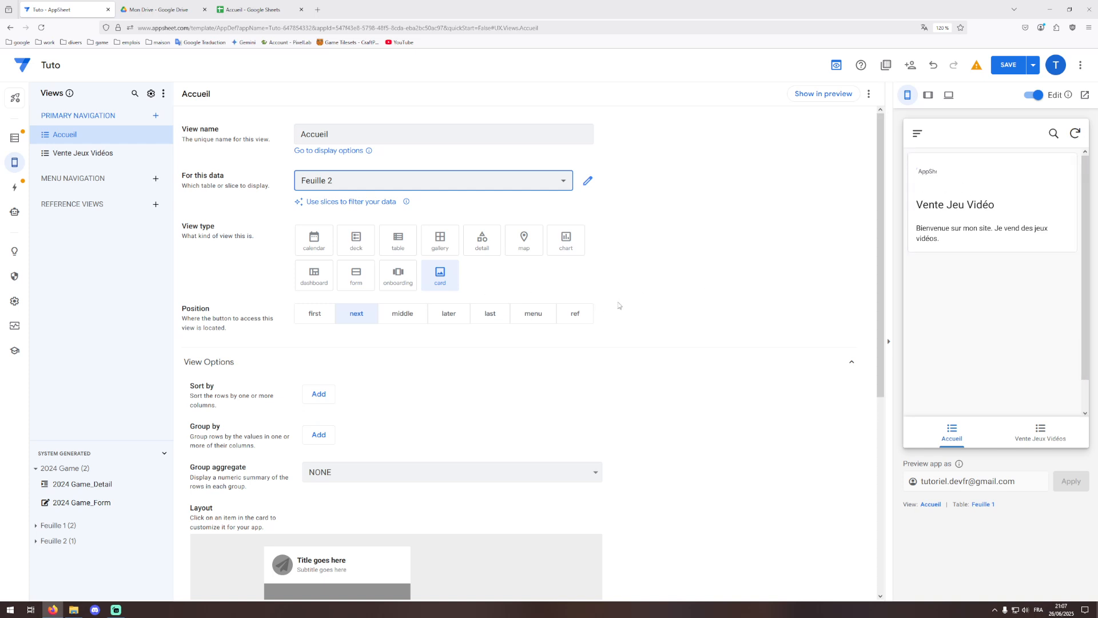
{"action": "left_click", "coordinate": [483, 247]}
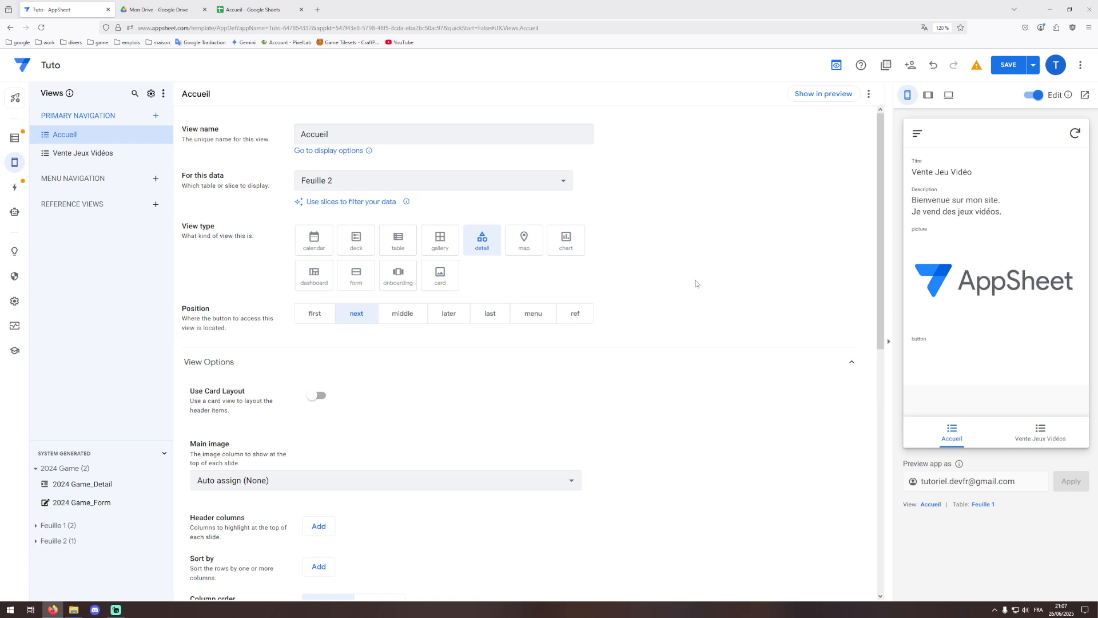
- Set the main image of the Accueil view to None
{"action": "scroll", "coordinate": [696, 284], "scroll_direction": "down", "scroll_amount": 4}
{"action": "scroll", "coordinate": [384, 393], "scroll_direction": "up", "scroll_amount": 4}
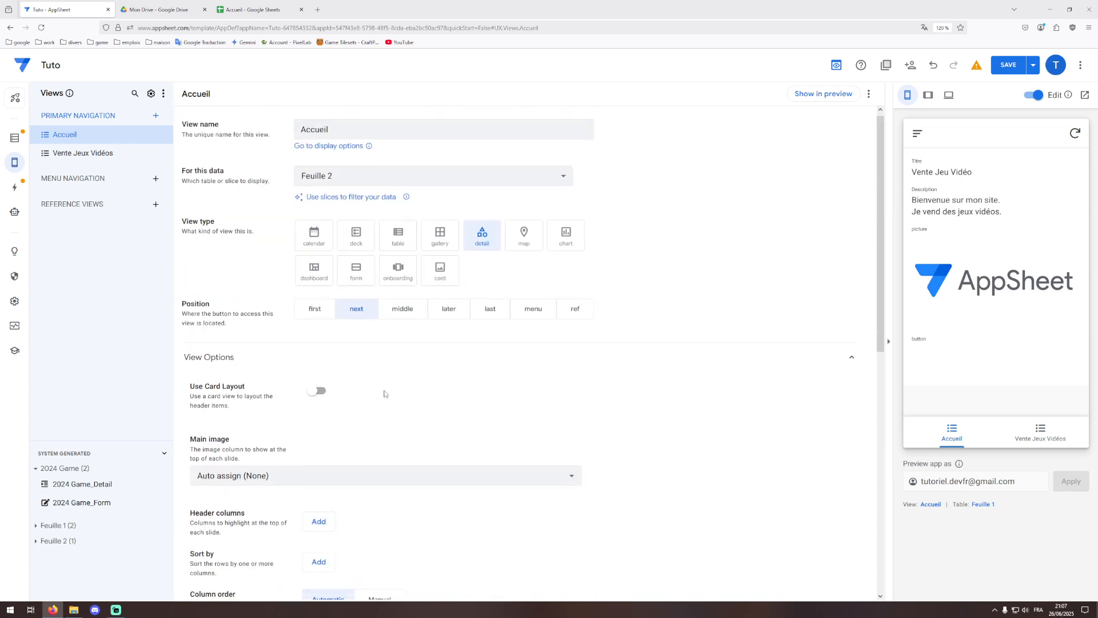
{"action": "scroll", "coordinate": [385, 394], "scroll_direction": "down", "scroll_amount": 2}
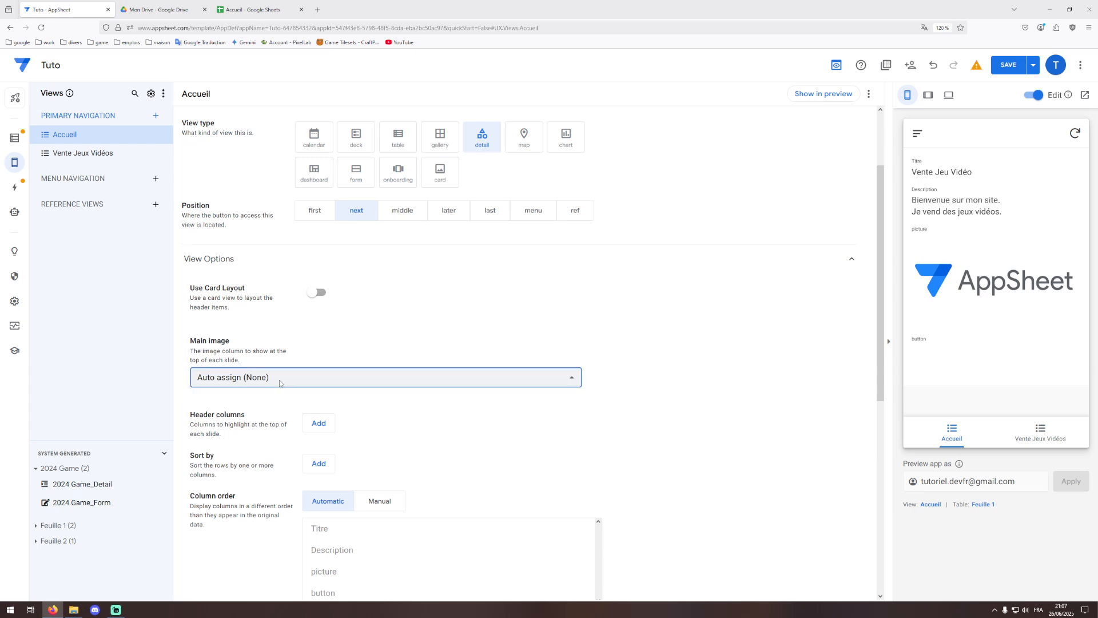
{"action": "left_click", "coordinate": [279, 379]}
{"action": "left_click", "coordinate": [241, 426]}
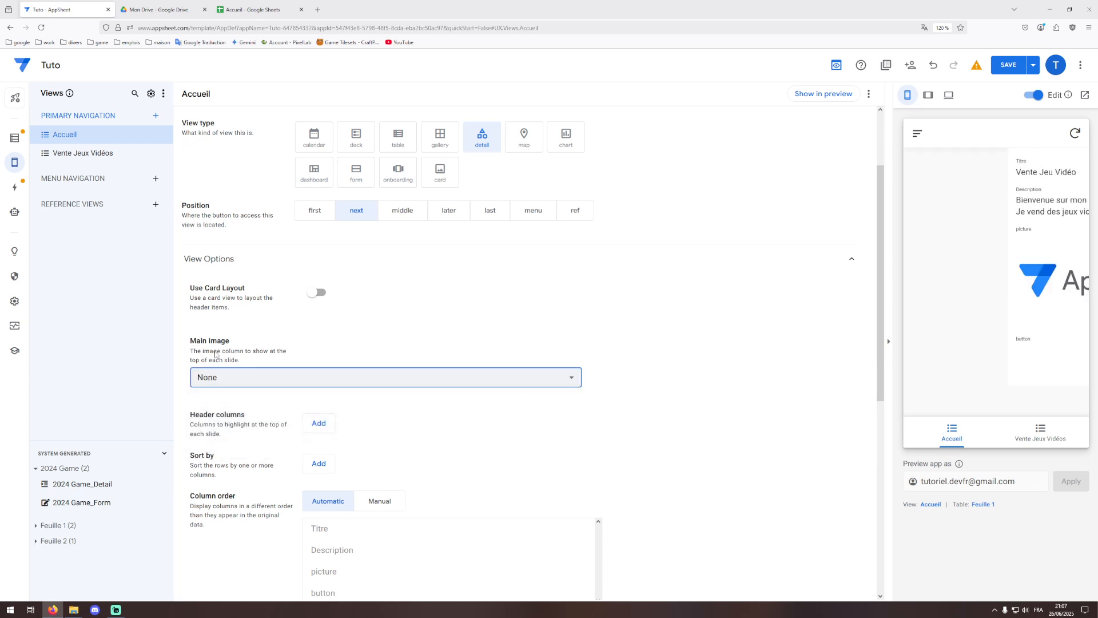
- Switch the Accueil view's column order to manual and move the picture column above Description
{"action": "scroll", "coordinate": [321, 342], "scroll_direction": "down", "scroll_amount": 3}
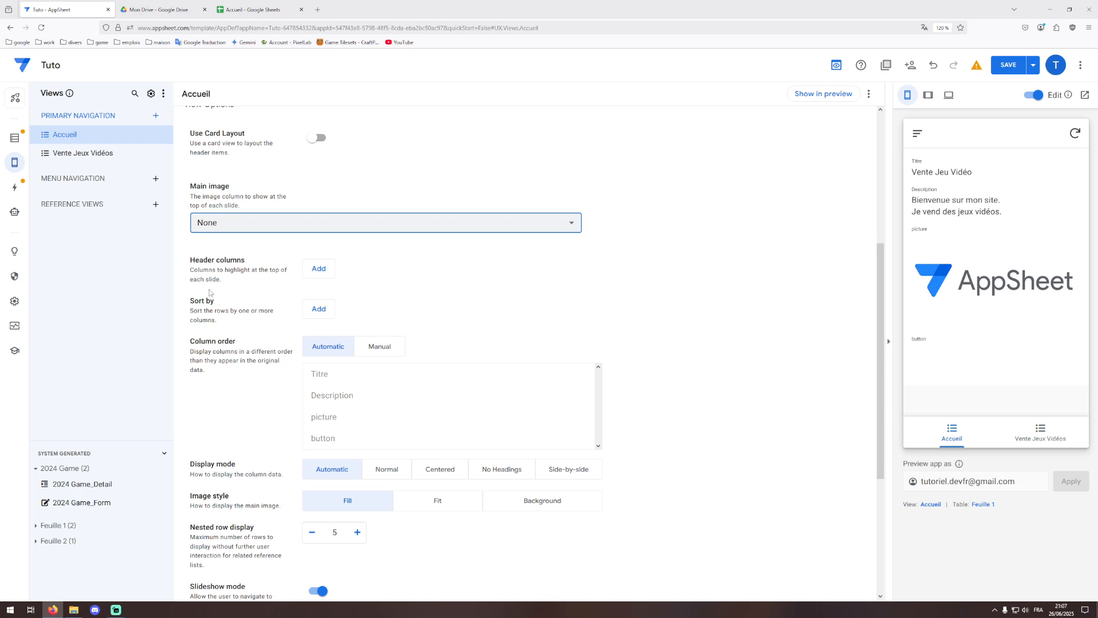
{"action": "scroll", "coordinate": [223, 325], "scroll_direction": "down", "scroll_amount": 2}
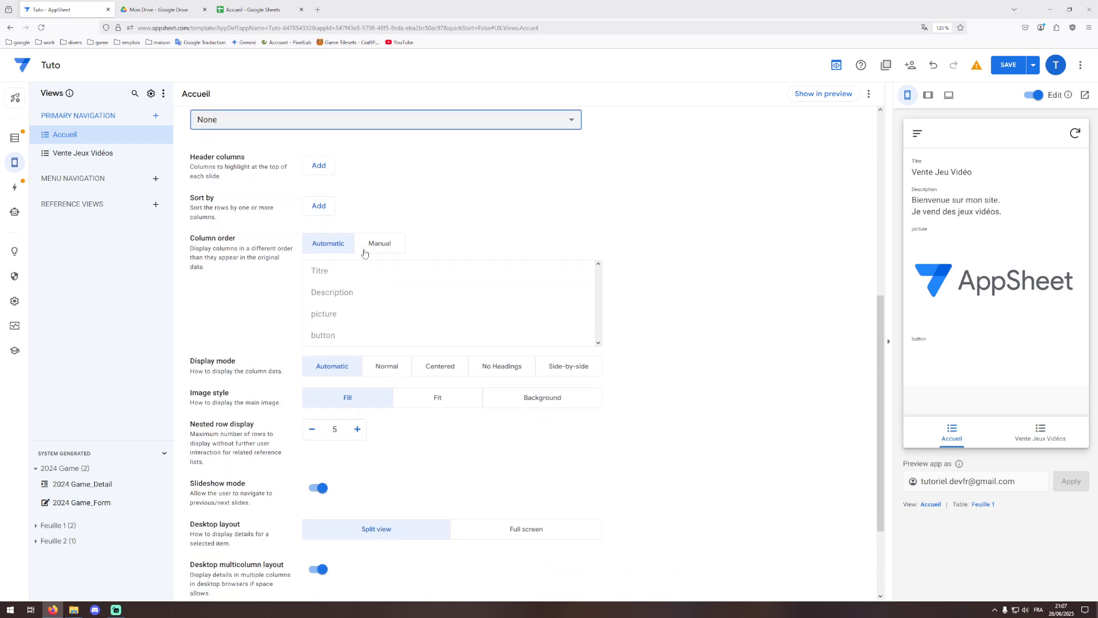
{"action": "left_click", "coordinate": [372, 244]}
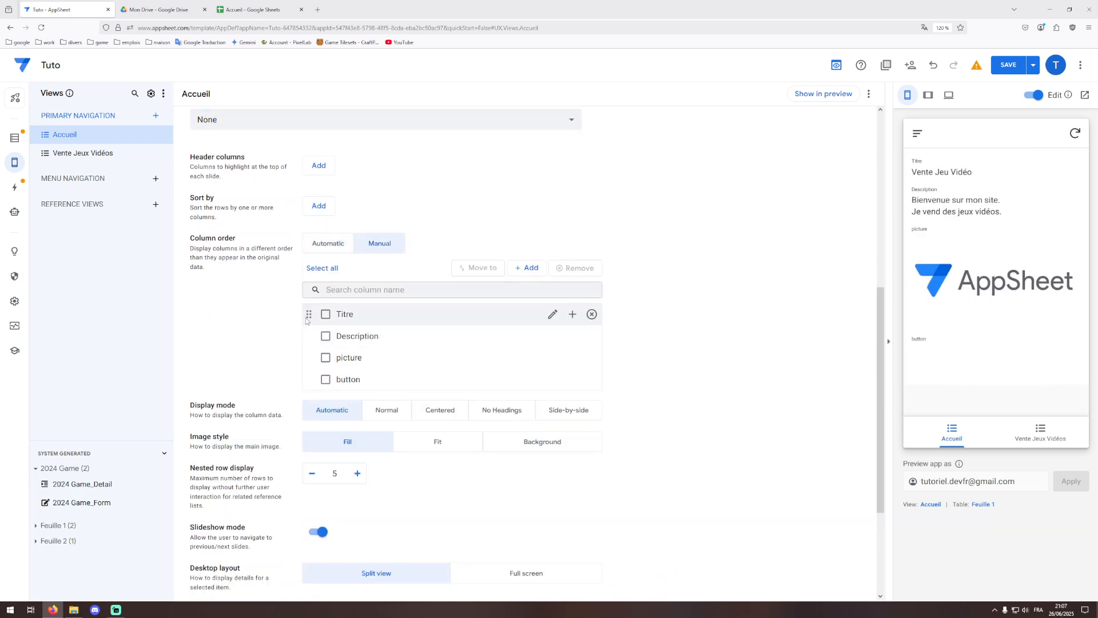
{"action": "left_click_drag", "start_coordinate": [310, 336], "coordinate": [314, 359]}
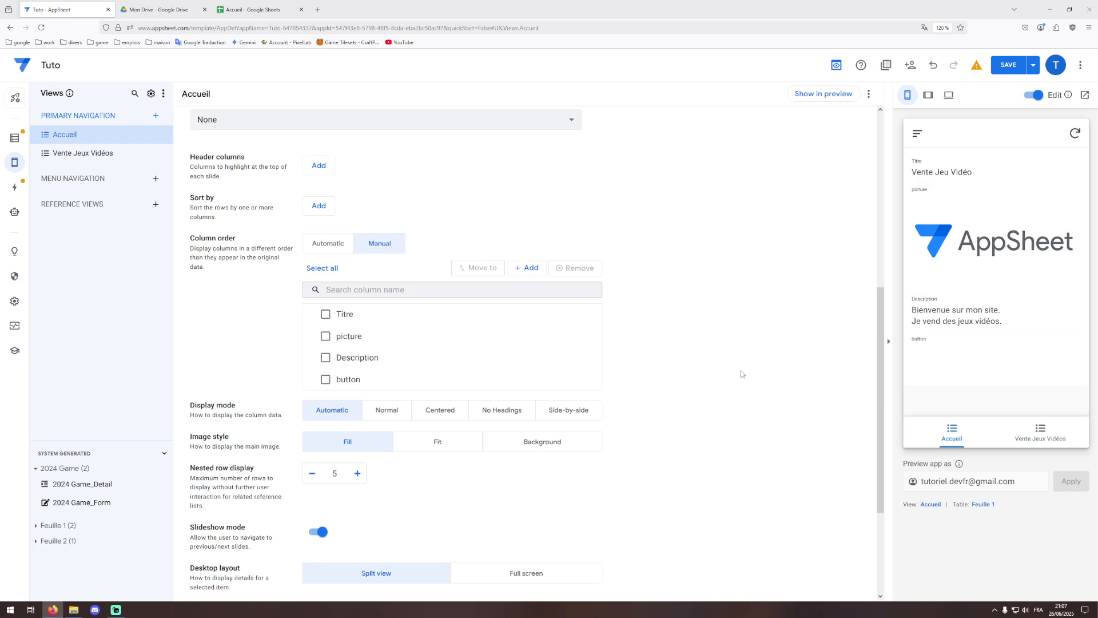
- Set the Accueil view's display mode to No Headings and turn off slideshow mode
{"action": "scroll", "coordinate": [262, 344], "scroll_direction": "down", "scroll_amount": 1}
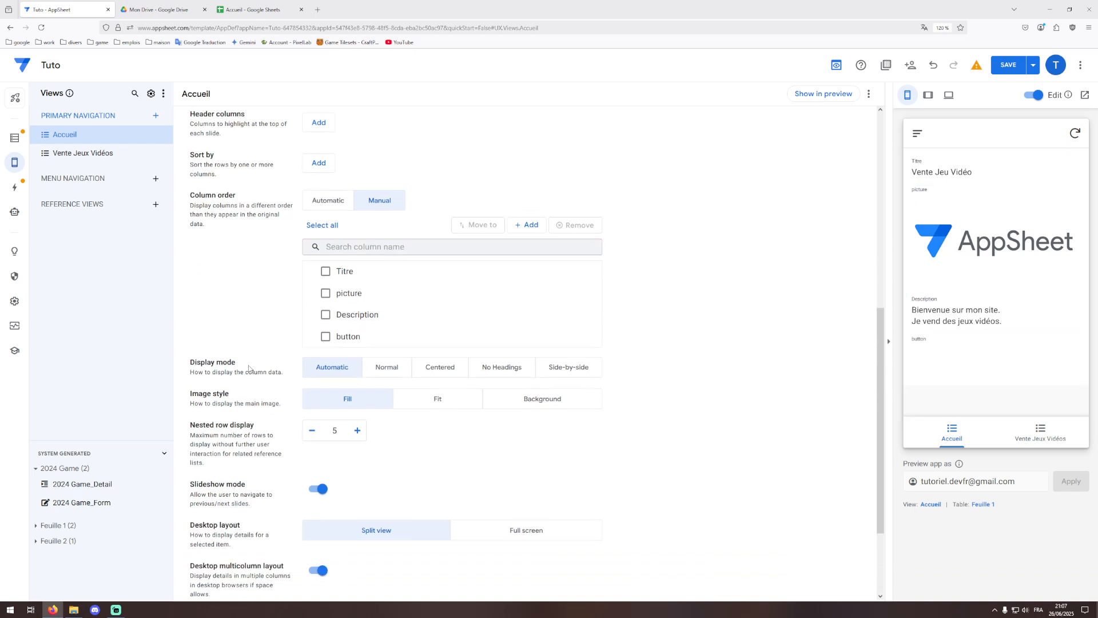
{"action": "left_click", "coordinate": [497, 363]}
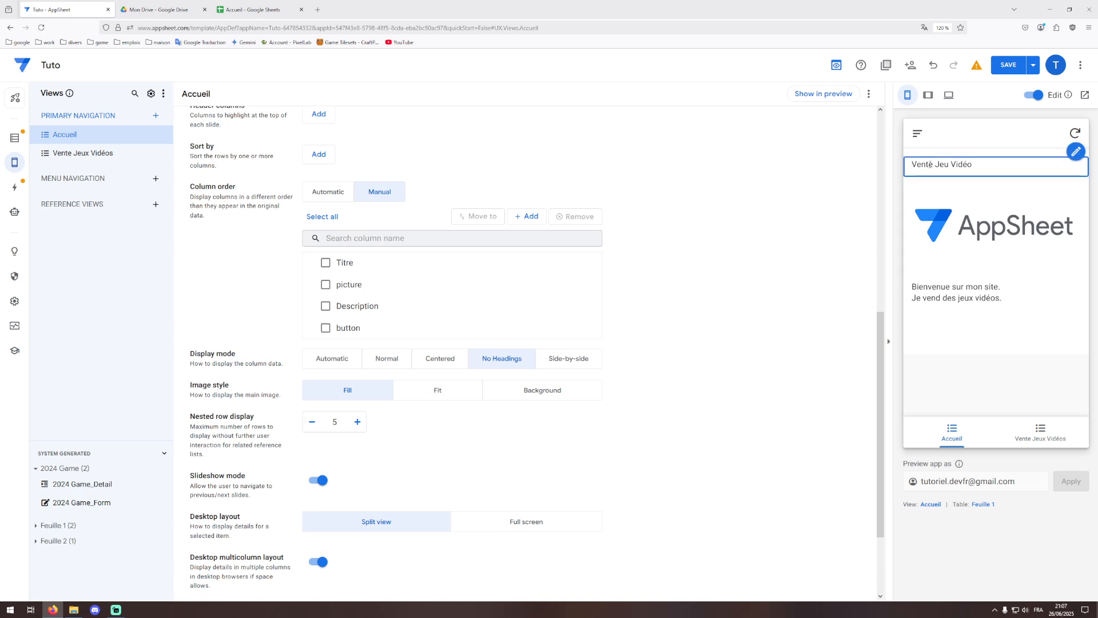
{"action": "scroll", "coordinate": [698, 426], "scroll_direction": "down", "scroll_amount": 2}
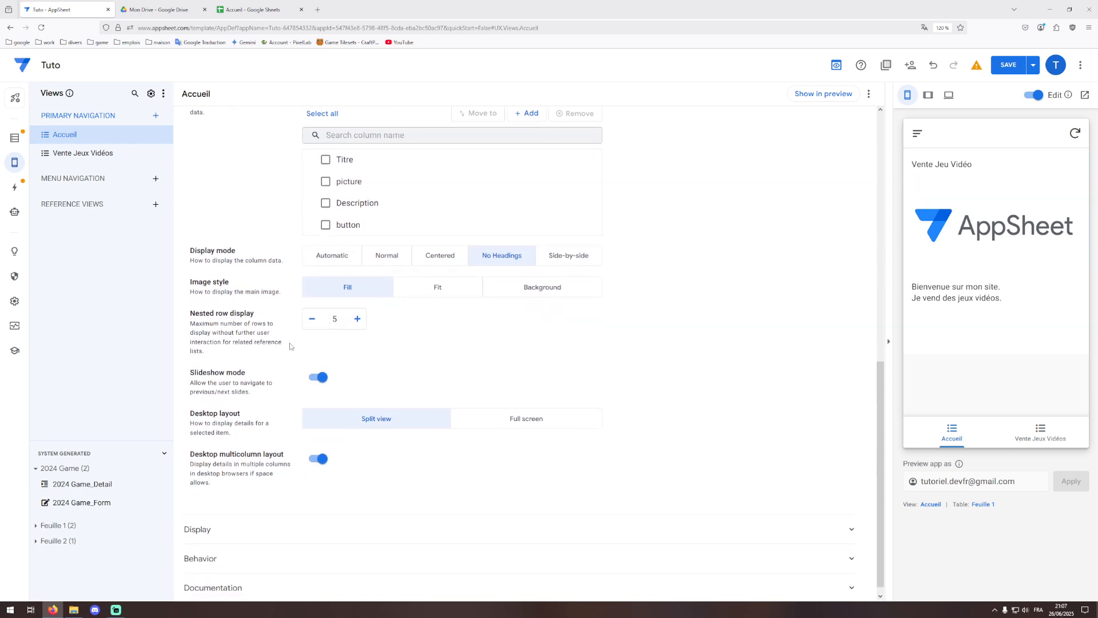
{"action": "left_click", "coordinate": [318, 379]}
- Save the Accueil view changes and check the page in the live app in a separate browser tab
{"action": "scroll", "coordinate": [285, 438], "scroll_direction": "down", "scroll_amount": 1}
{"action": "left_click", "coordinate": [242, 546]}
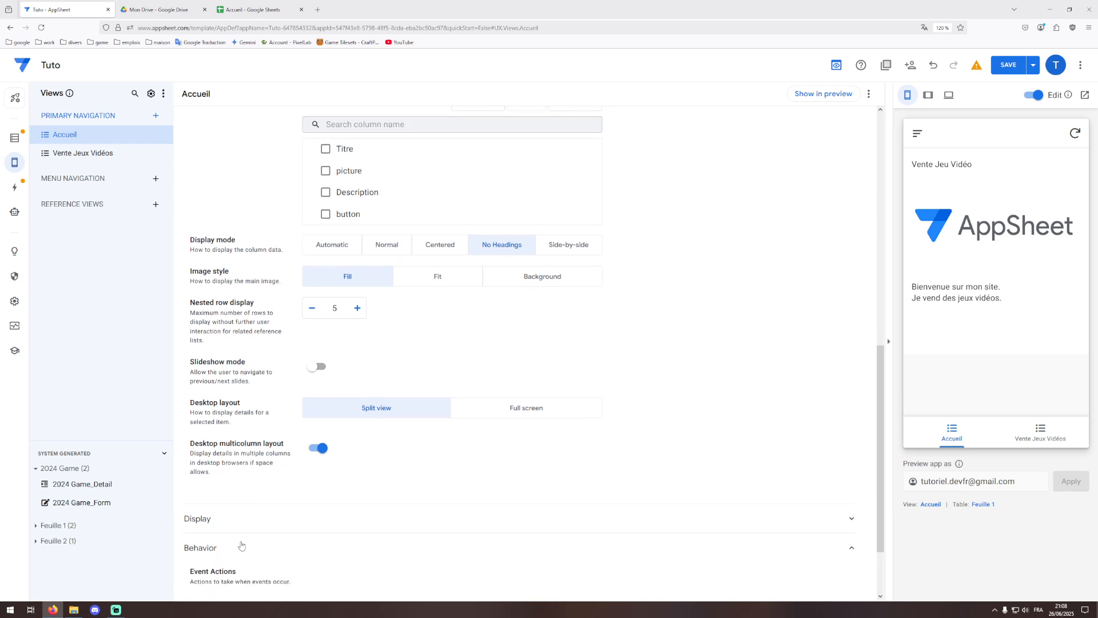
{"action": "scroll", "coordinate": [312, 496], "scroll_direction": "down", "scroll_amount": 3}
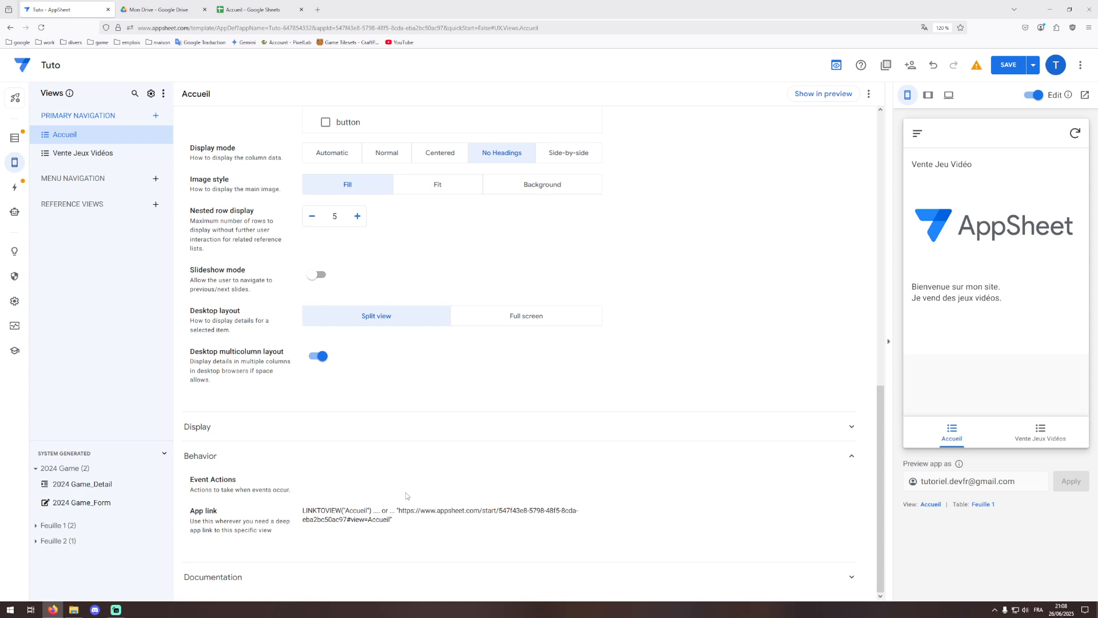
{"action": "scroll", "coordinate": [347, 492], "scroll_direction": "up", "scroll_amount": 15}
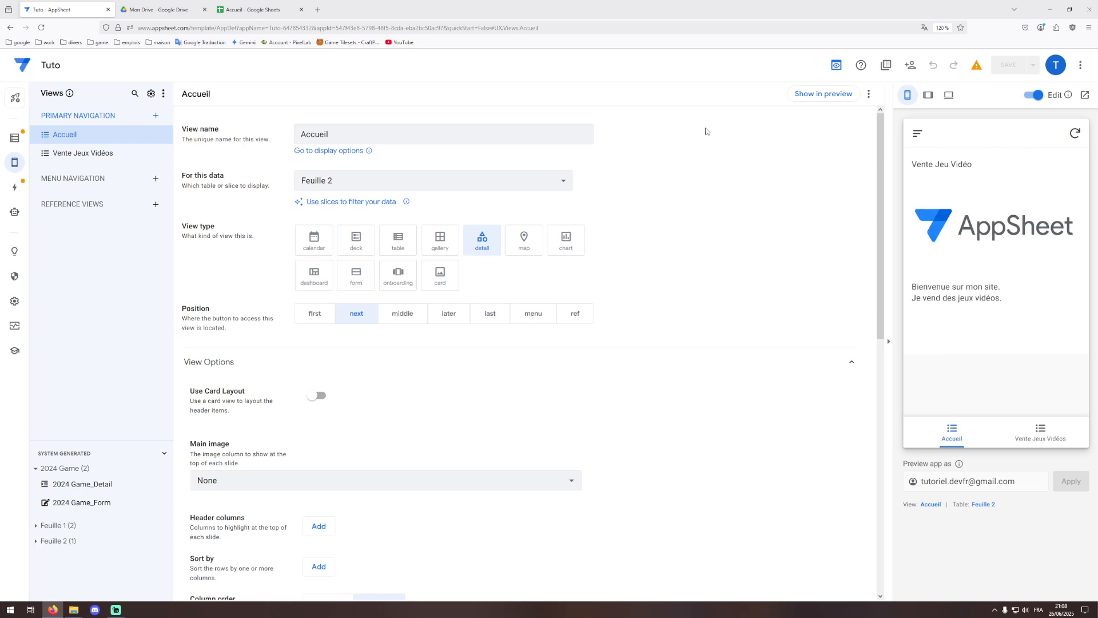
{"action": "left_click", "coordinate": [1085, 95]}
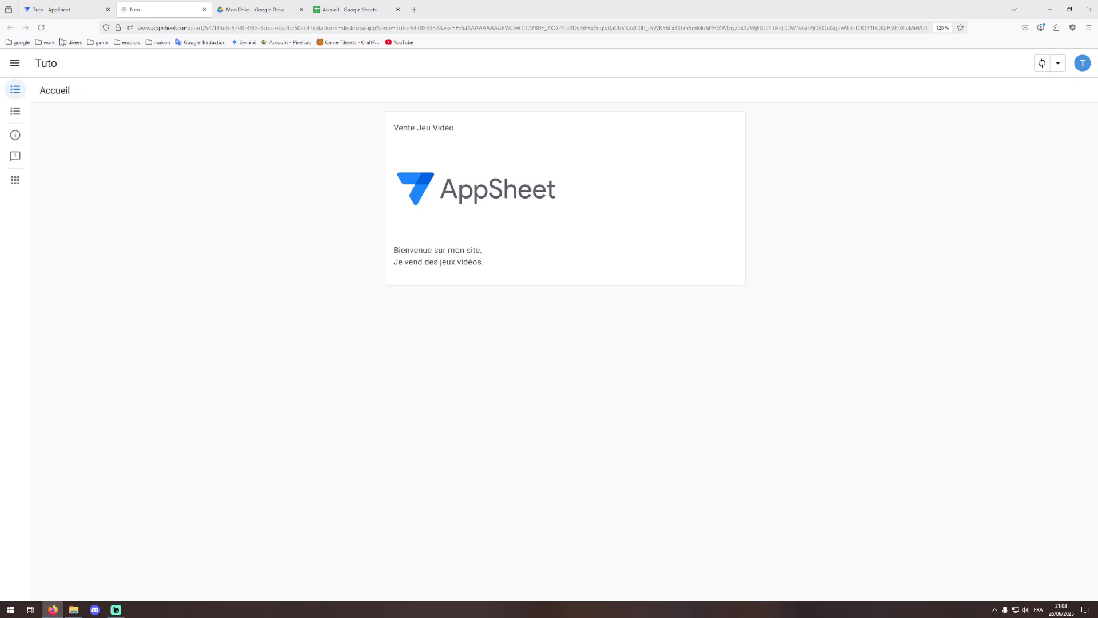
{"action": "left_click", "coordinate": [103, 5]}
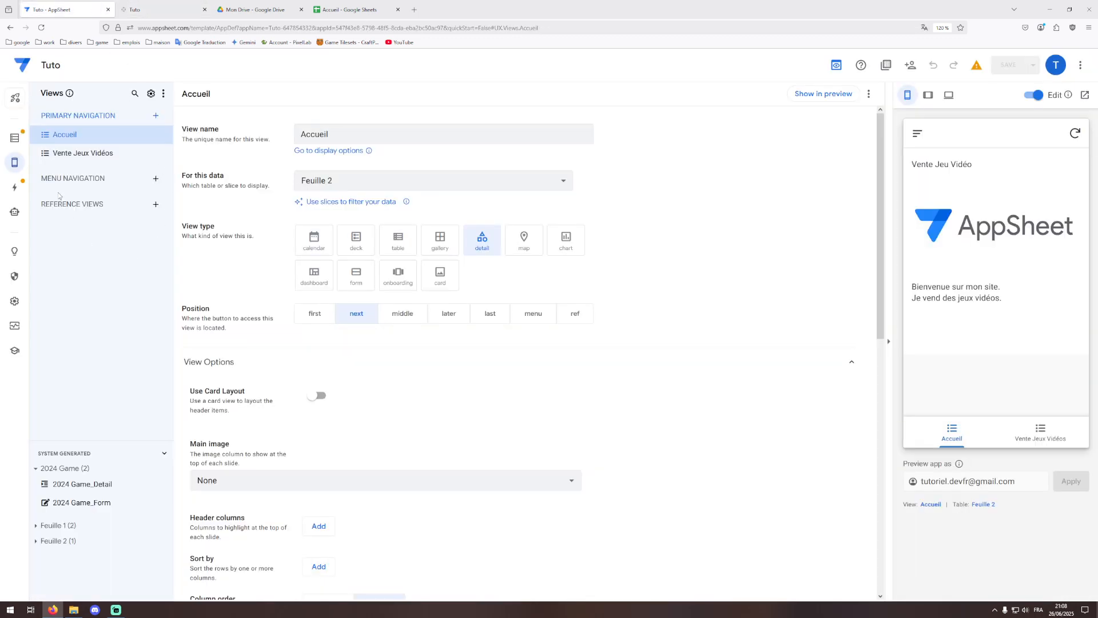
- Delete the stats and Ventes actions under _Per User Settings
{"action": "left_click", "coordinate": [15, 187]}
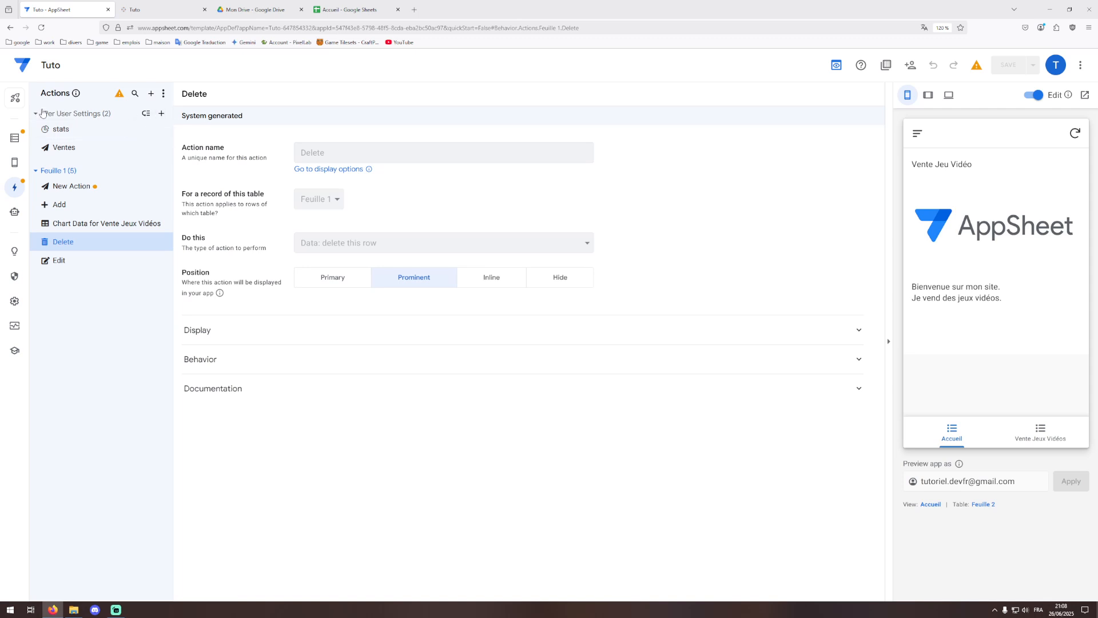
{"action": "left_click", "coordinate": [75, 114]}
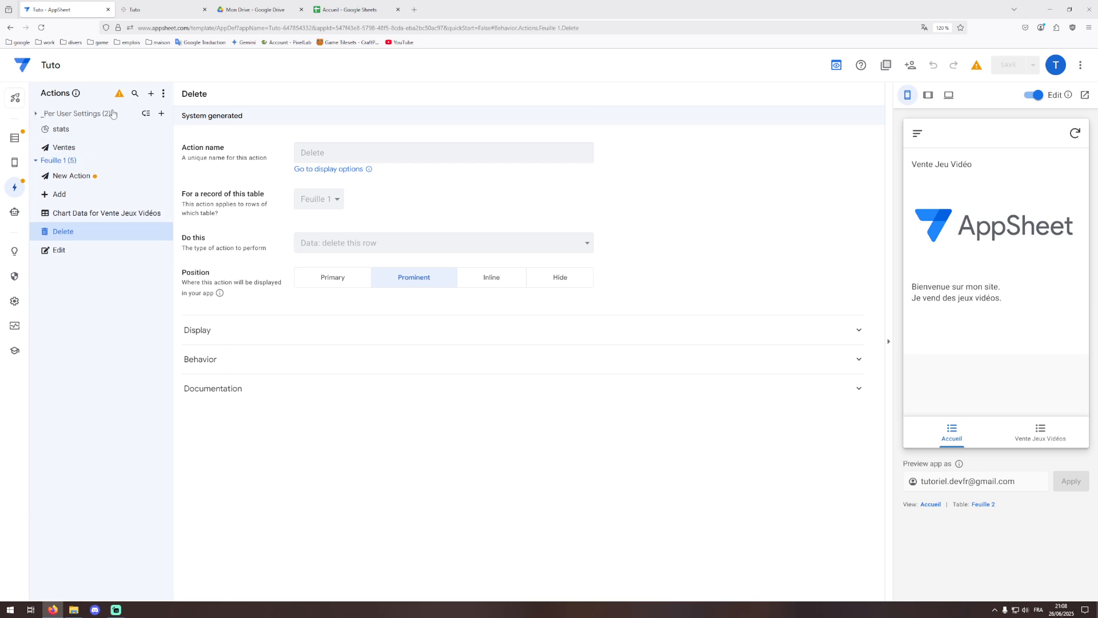
{"action": "left_click", "coordinate": [73, 115]}
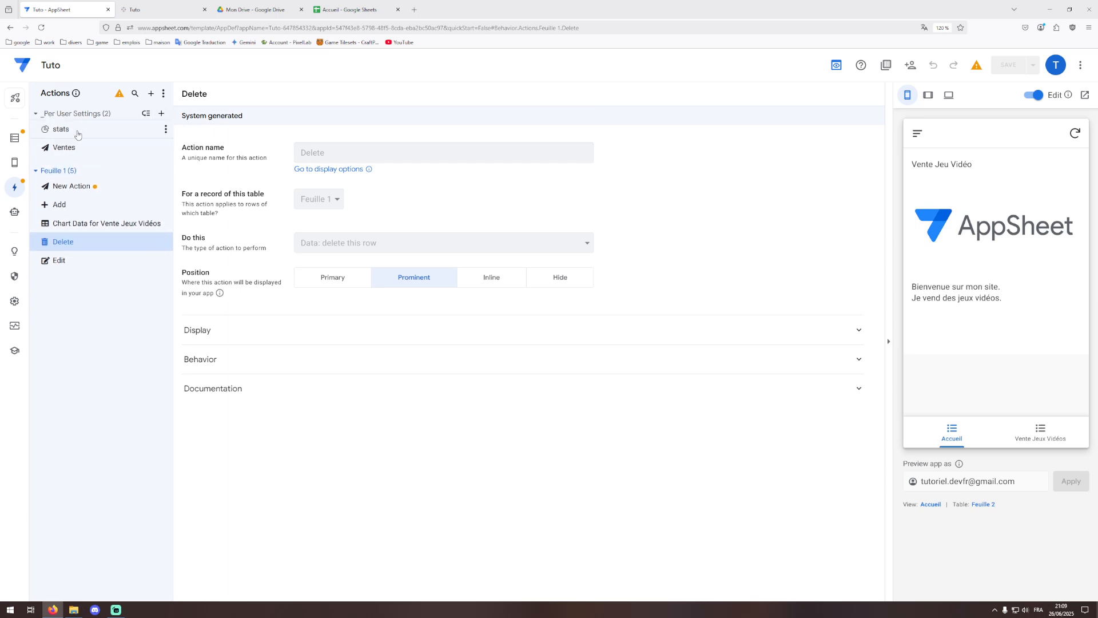
{"action": "left_click", "coordinate": [76, 129]}
{"action": "left_click", "coordinate": [165, 129]}
{"action": "left_click", "coordinate": [186, 180]}
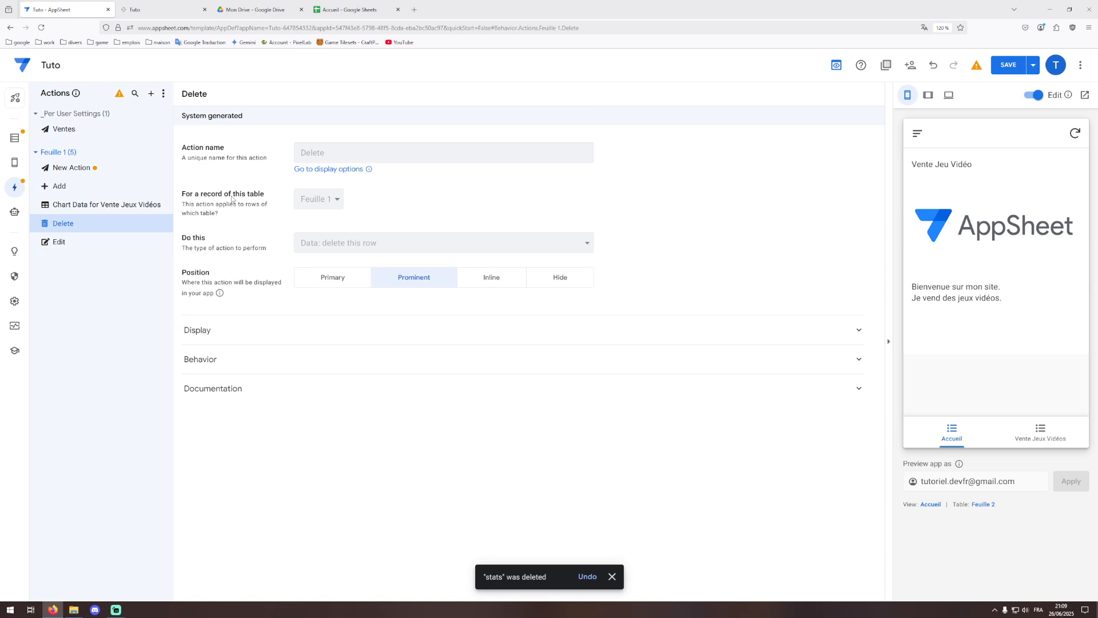
{"action": "left_click", "coordinate": [166, 129]}
{"action": "left_click", "coordinate": [187, 181]}
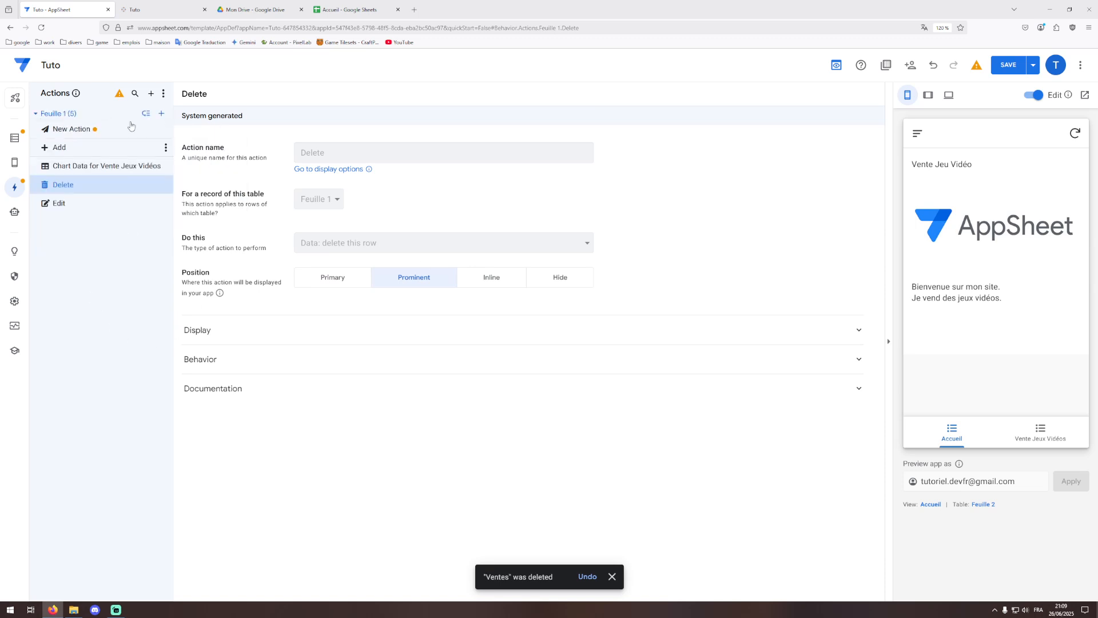
{"action": "left_click", "coordinate": [37, 114]}
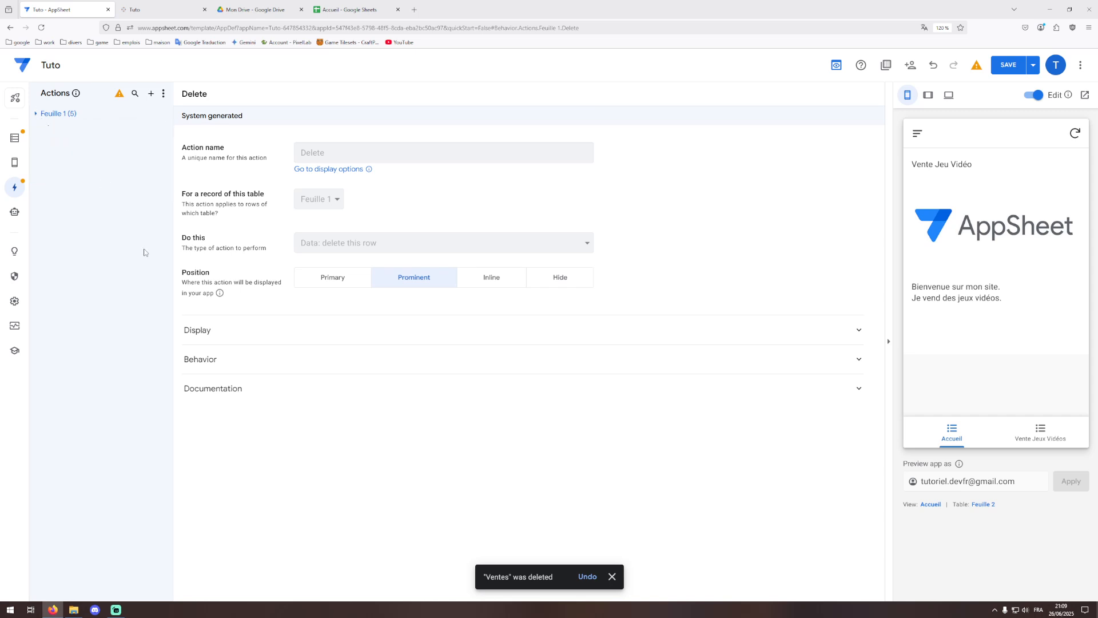
- Open the format rules and examine the title text on the live Accueil page
{"action": "mouse_move", "coordinate": [15, 162]}
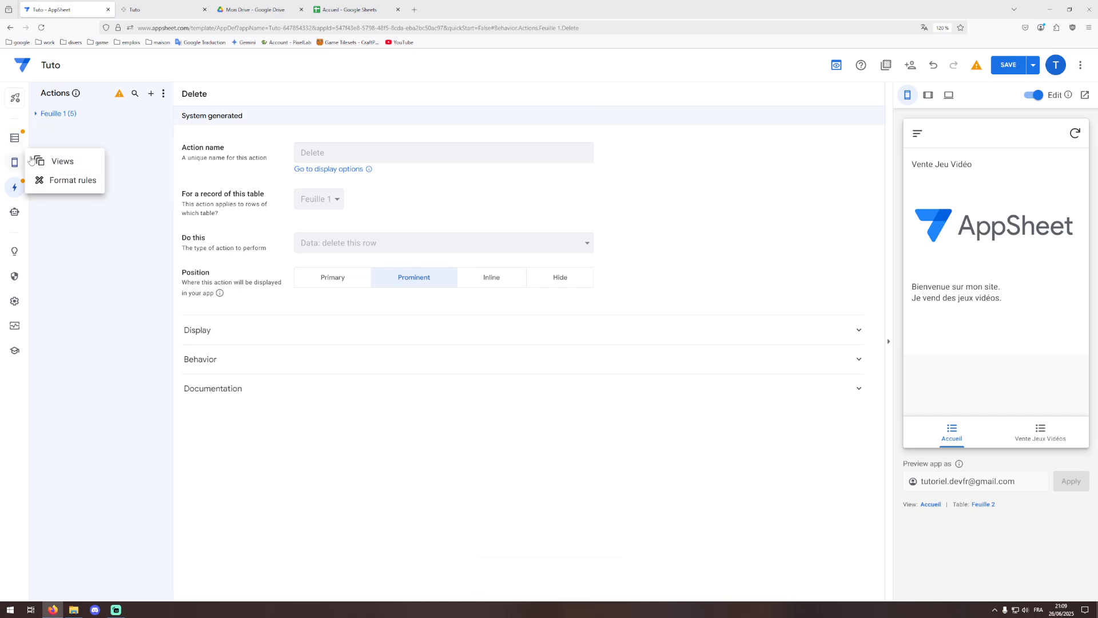
{"action": "left_click", "coordinate": [61, 179]}
{"action": "left_click", "coordinate": [152, 6]}
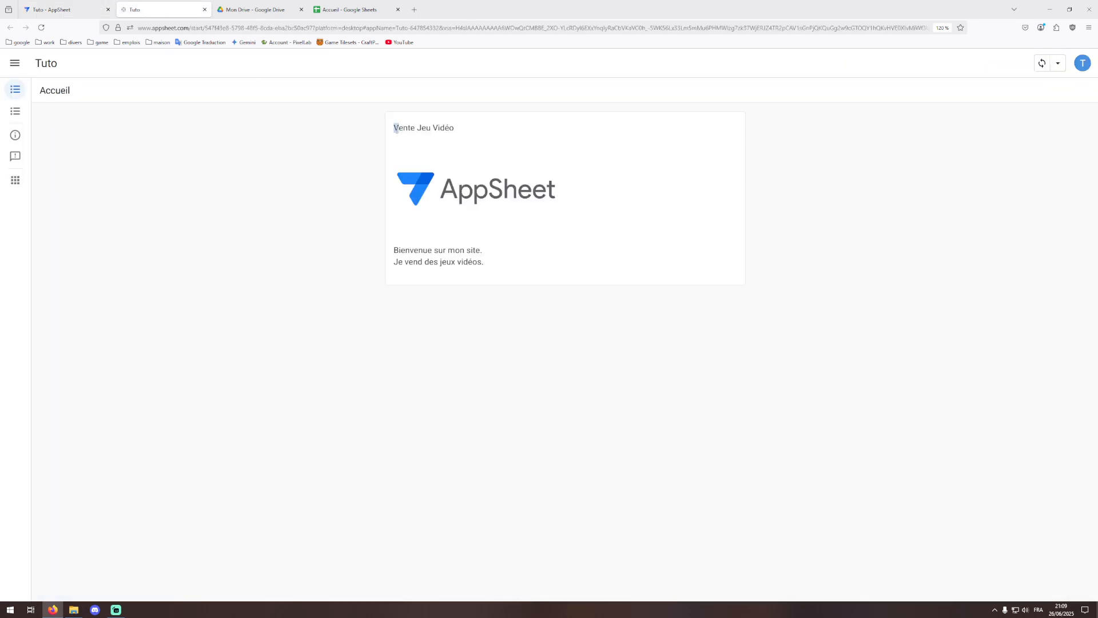
{"action": "left_click_drag", "start_coordinate": [395, 128], "coordinate": [476, 130]}
{"action": "left_click", "coordinate": [415, 106]}
{"action": "left_click", "coordinate": [106, 10]}
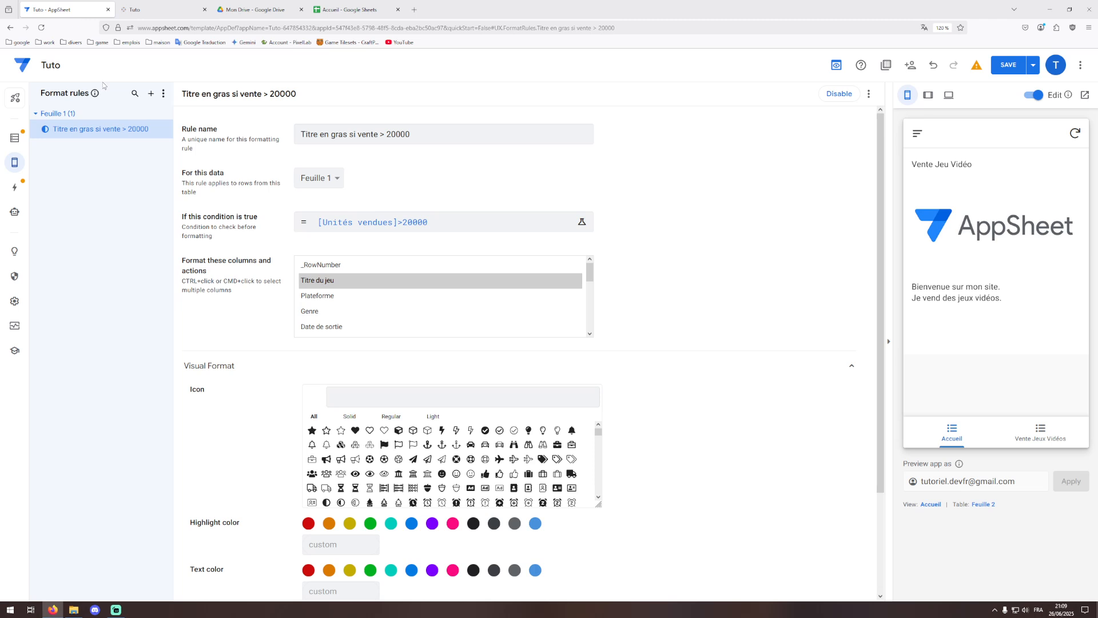
- Create a new format rule for the Feuille 2 data and apply it to the Titre column
{"action": "left_click", "coordinate": [149, 95]}
{"action": "left_click", "coordinate": [419, 405]}
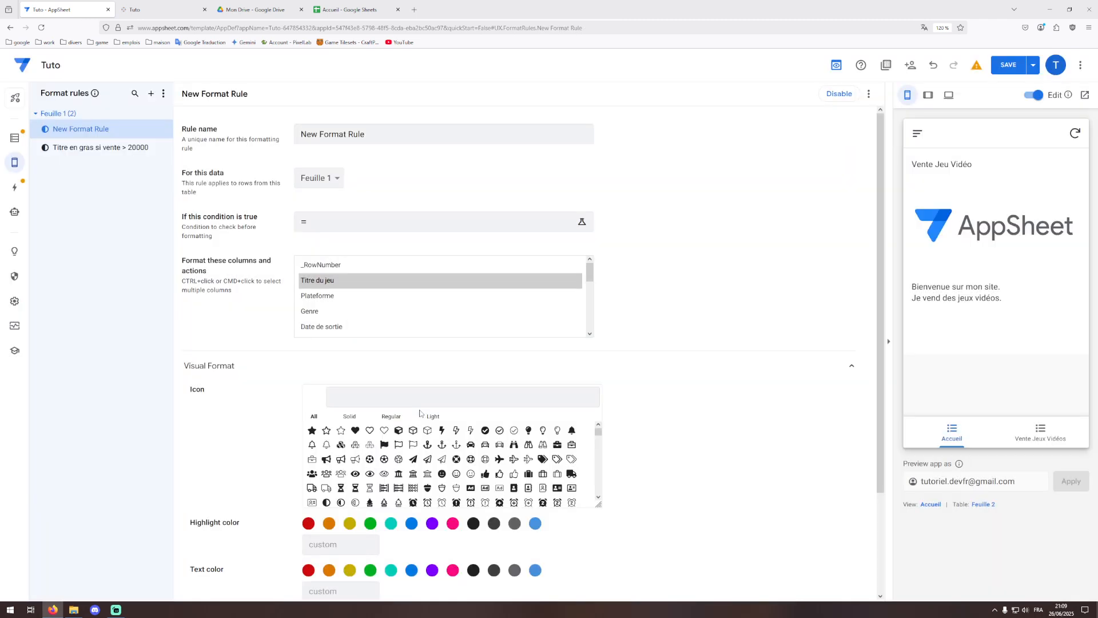
{"action": "left_click", "coordinate": [319, 178]}
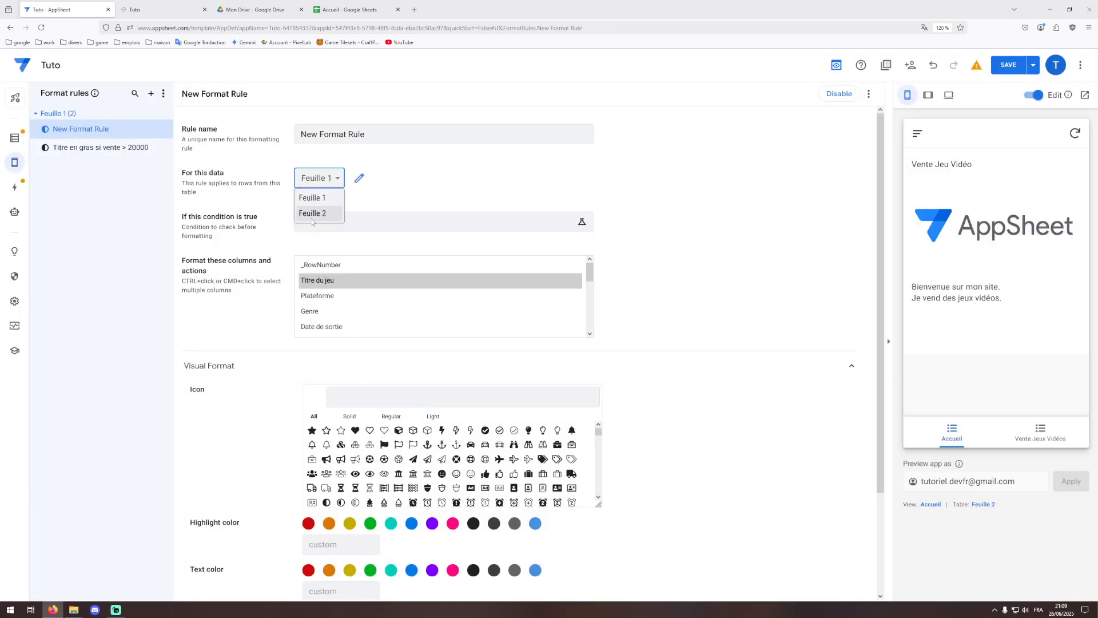
{"action": "left_click", "coordinate": [312, 214]}
{"action": "scroll", "coordinate": [317, 322], "scroll_direction": "down", "scroll_amount": 1}
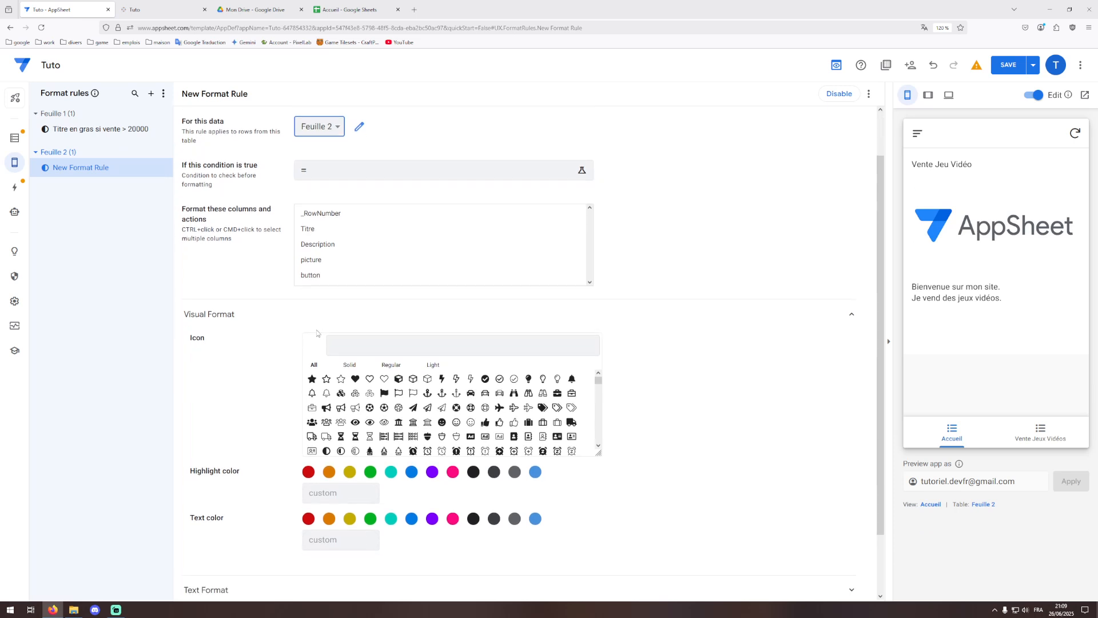
{"action": "left_click", "coordinate": [321, 231]}
{"action": "left_click", "coordinate": [323, 236]}
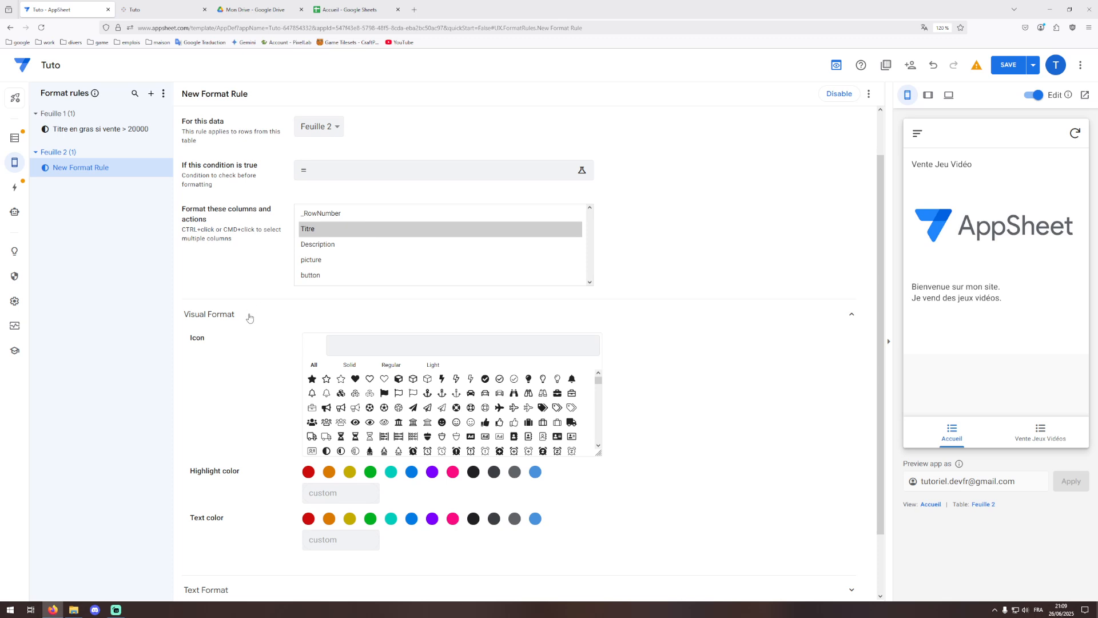
- Make the Titre text bold, increase its text size past 1.7 and save the app
{"action": "scroll", "coordinate": [252, 326], "scroll_direction": "down", "scroll_amount": 2}
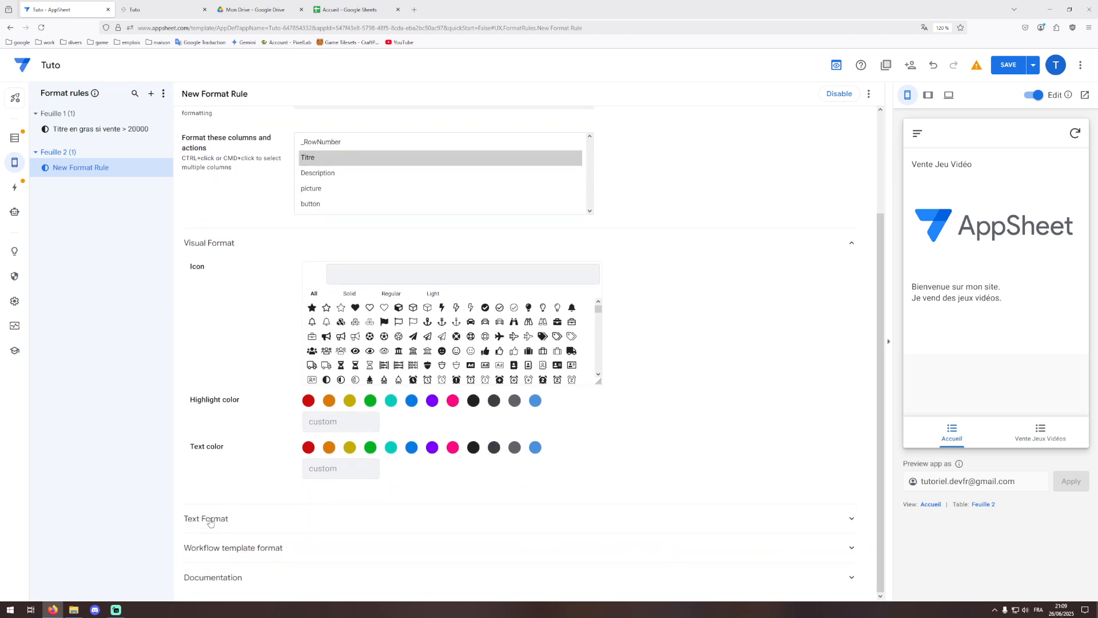
{"action": "left_click", "coordinate": [207, 519]}
{"action": "scroll", "coordinate": [252, 476], "scroll_direction": "down", "scroll_amount": 1}
{"action": "left_click", "coordinate": [316, 412]}
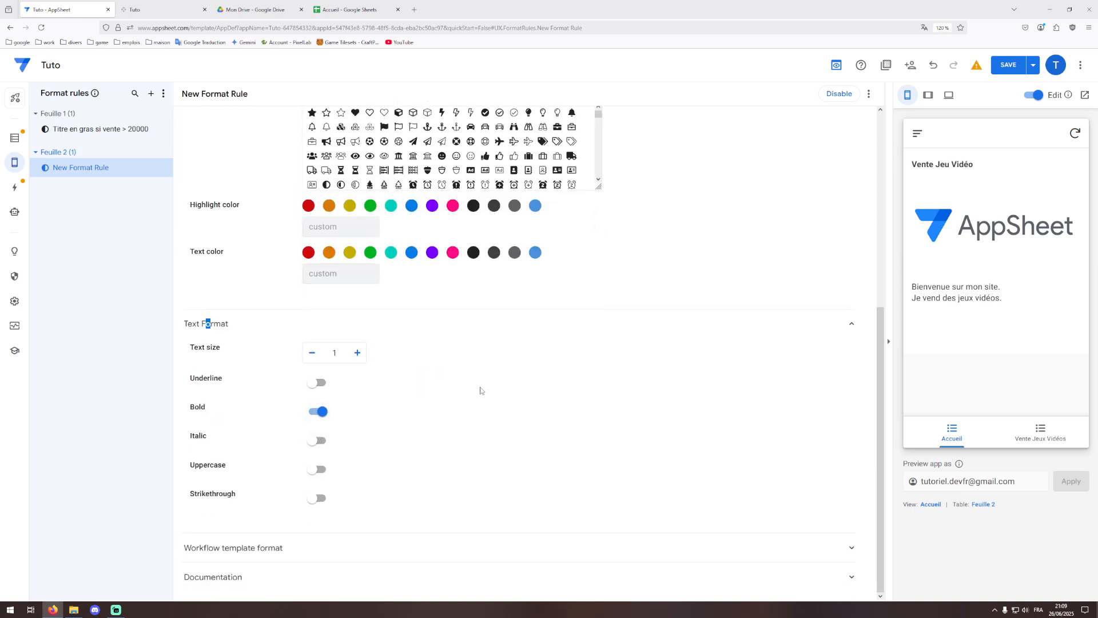
{"action": "left_click", "coordinate": [358, 353]}
{"action": "left_click", "coordinate": [358, 353]}
{"action": "left_click", "coordinate": [357, 353]}
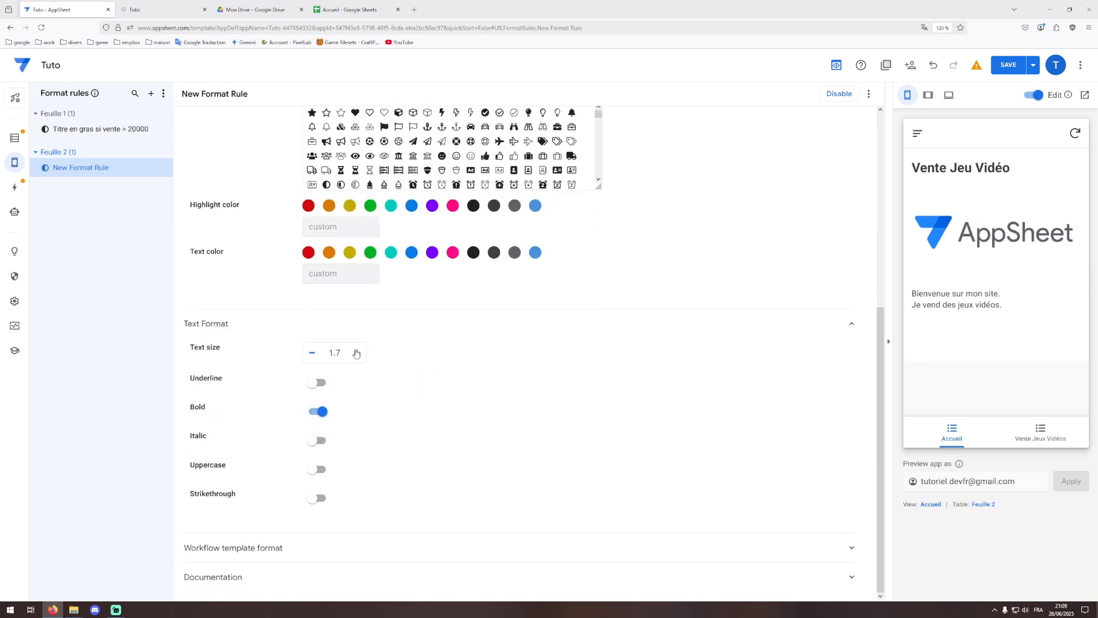
{"action": "left_click", "coordinate": [357, 353]}
{"action": "left_click", "coordinate": [358, 353]}
{"action": "left_click", "coordinate": [357, 353]}
{"action": "left_click", "coordinate": [357, 353]}
{"action": "left_click", "coordinate": [357, 353]}
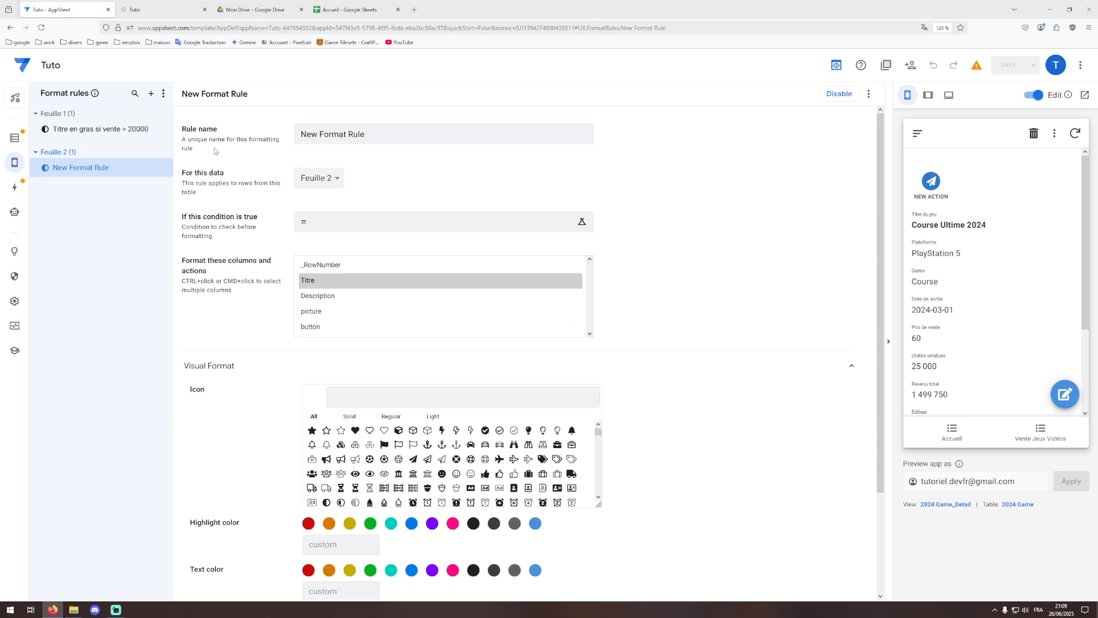
- Check the title formatting on the Accueil page in the live app
{"action": "left_click", "coordinate": [135, 10]}
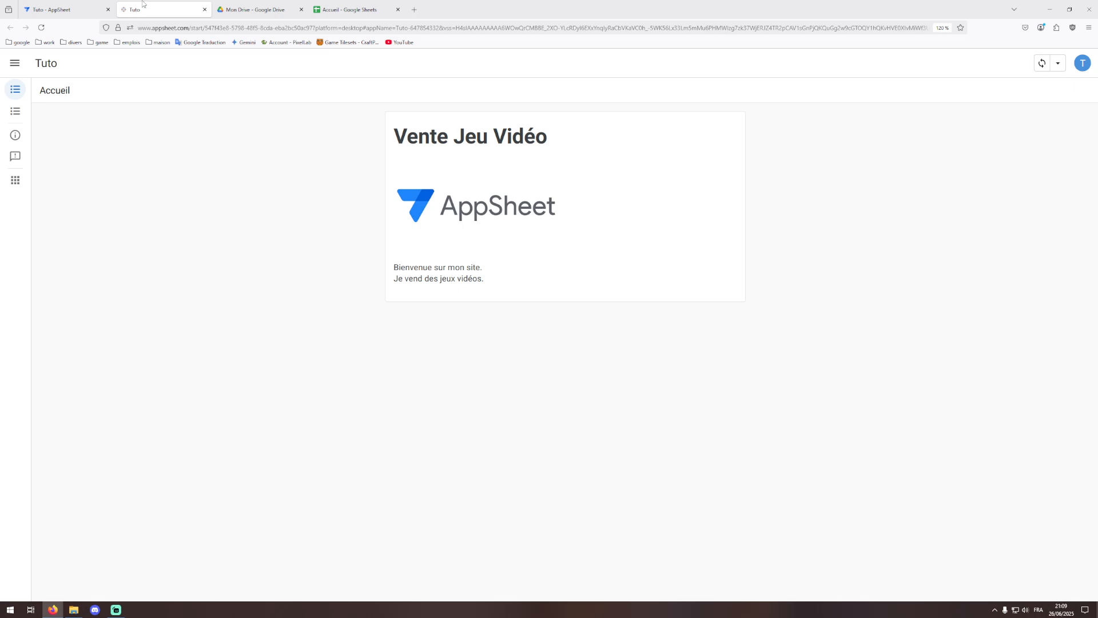
{"action": "left_click", "coordinate": [102, 5]}
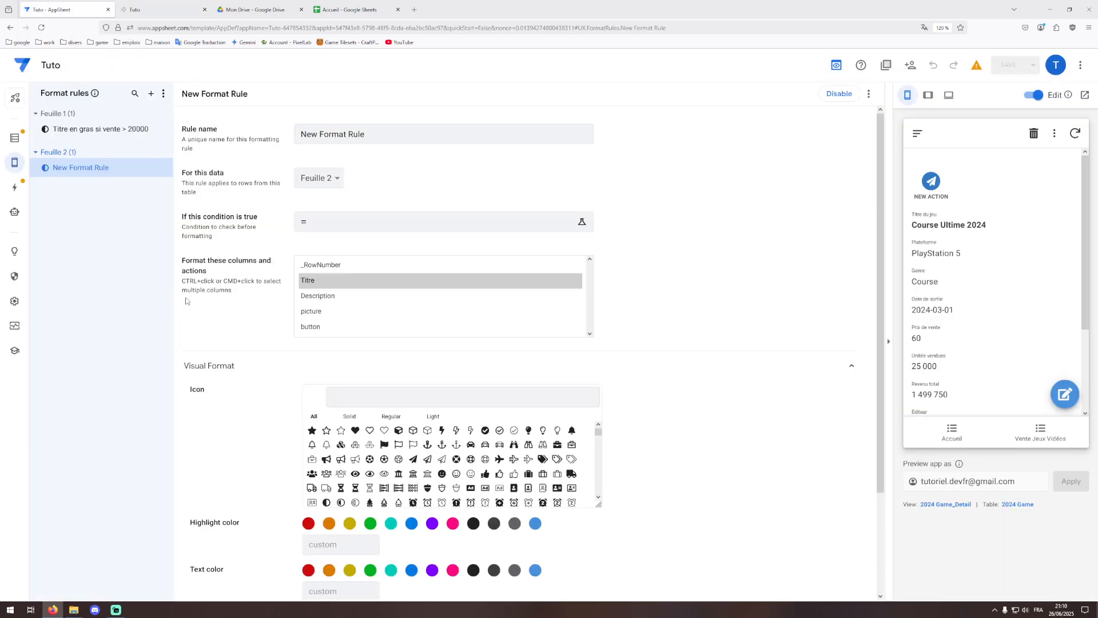
{"action": "left_click", "coordinate": [140, 9]}
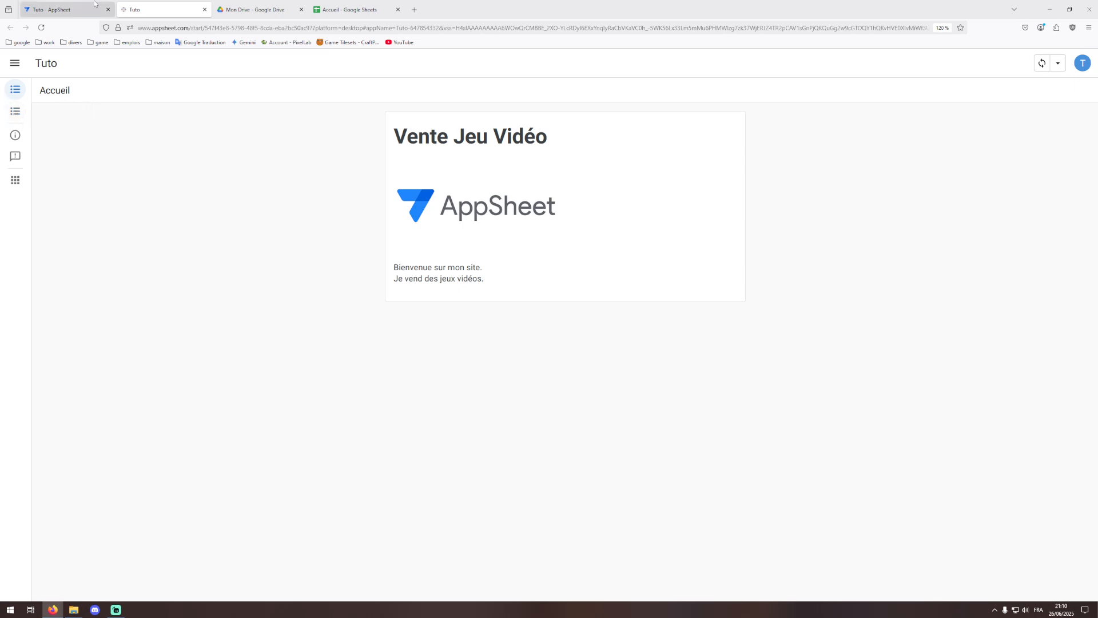
- Create a new action in the app editor and assign it to the Feuille 2 table
{"action": "left_click", "coordinate": [54, 9]}
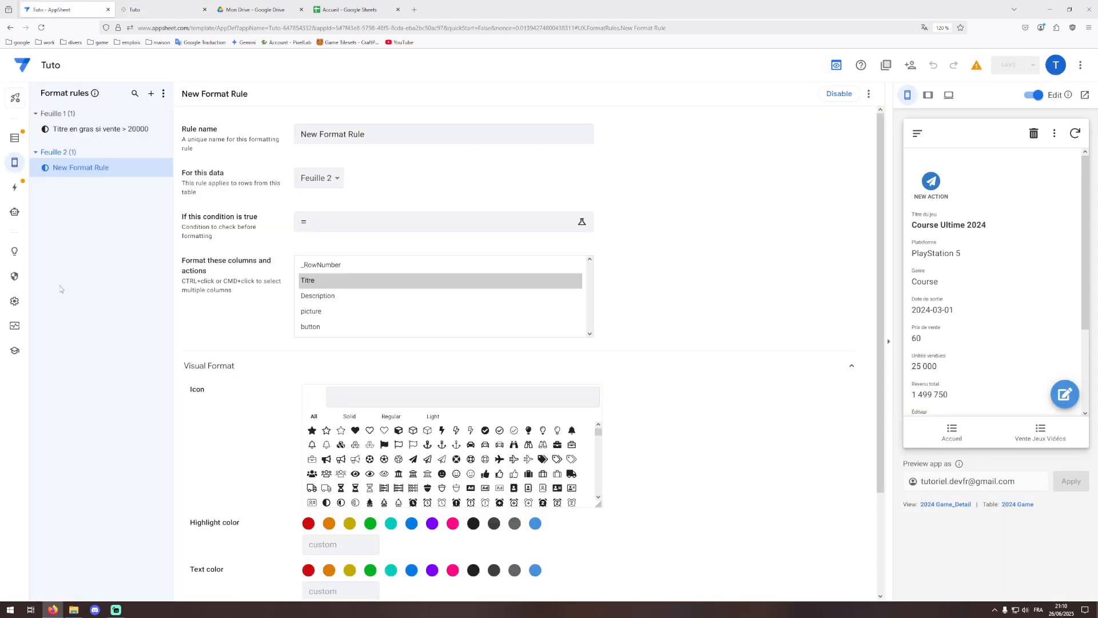
{"action": "left_click", "coordinate": [15, 190]}
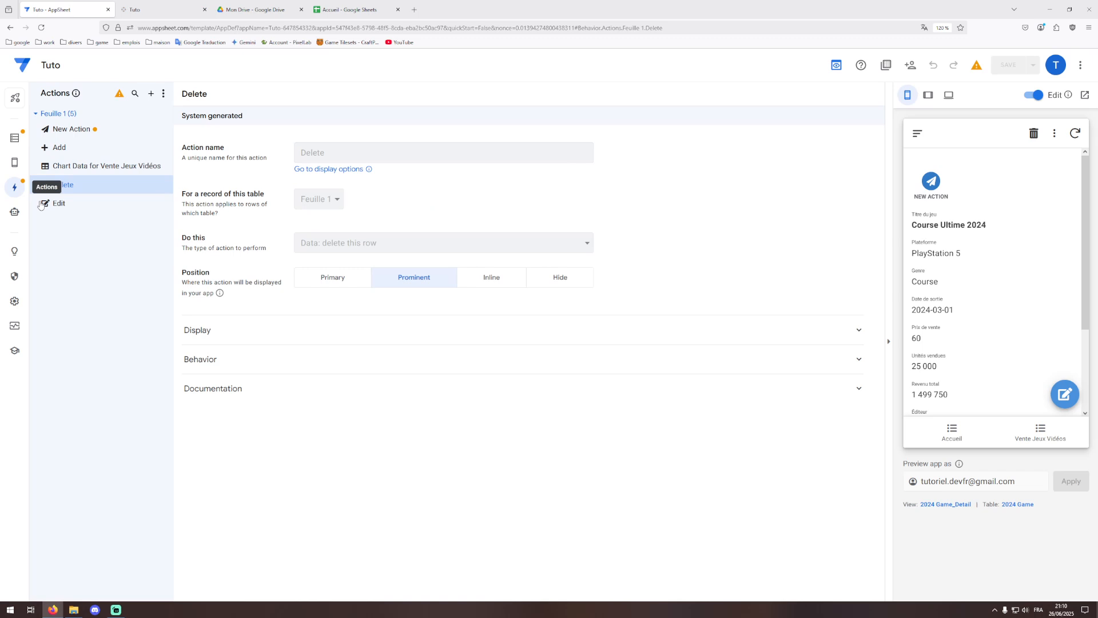
{"action": "left_click", "coordinate": [150, 93]}
{"action": "left_click", "coordinate": [395, 407]}
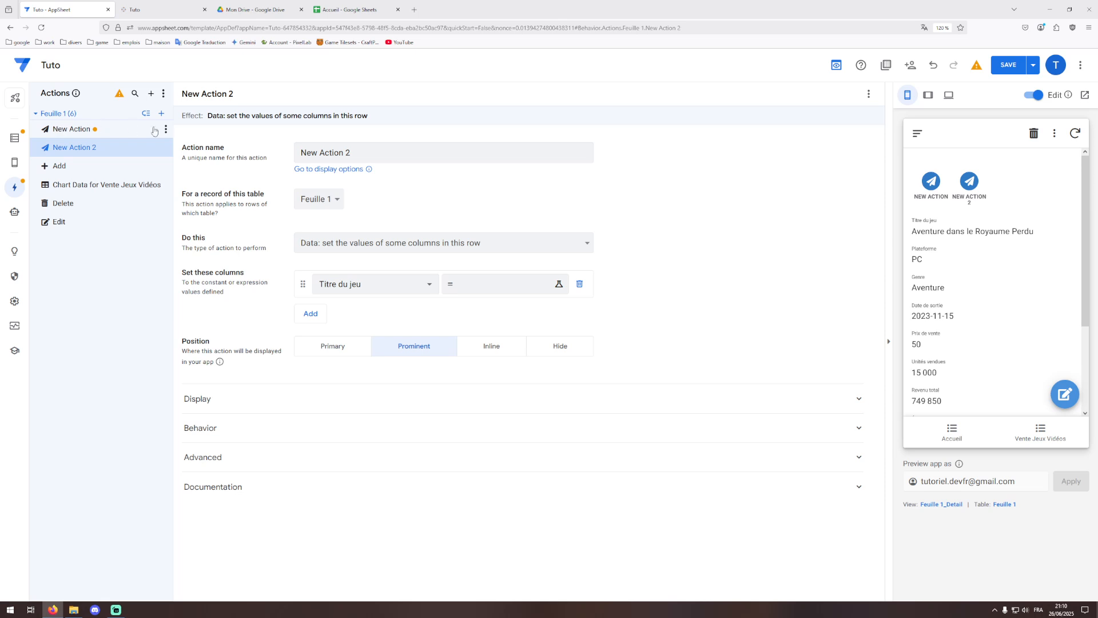
{"action": "left_click", "coordinate": [319, 199]}
{"action": "left_click", "coordinate": [312, 235]}
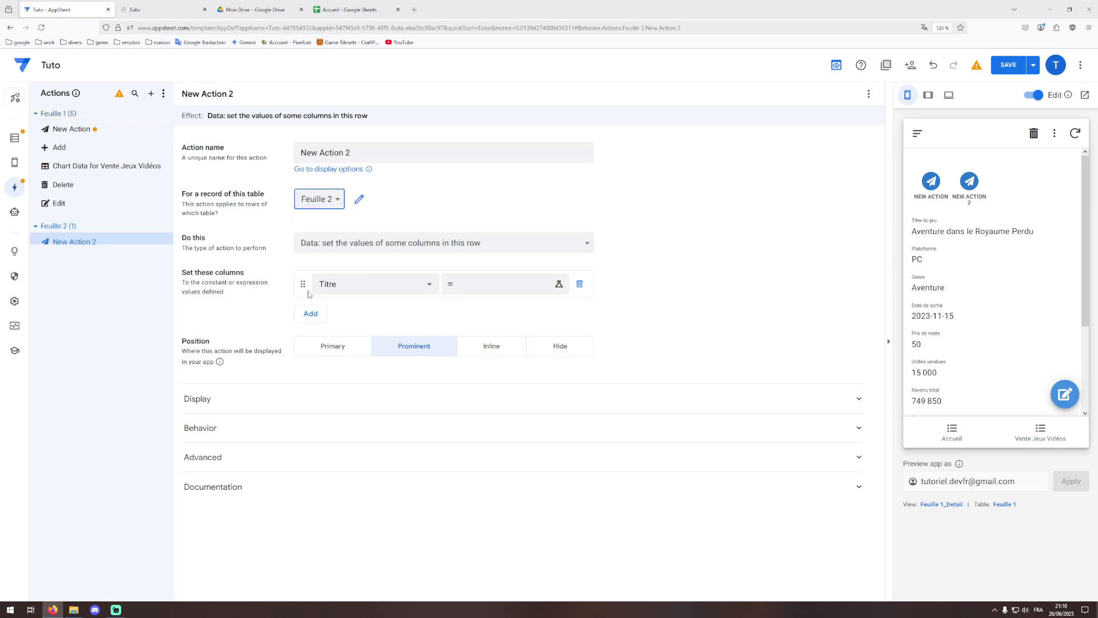
- Name the new Feuille 2 action Vente Jeux Vidéos, checking the live app for the wording
{"action": "triple_click", "coordinate": [353, 152]}
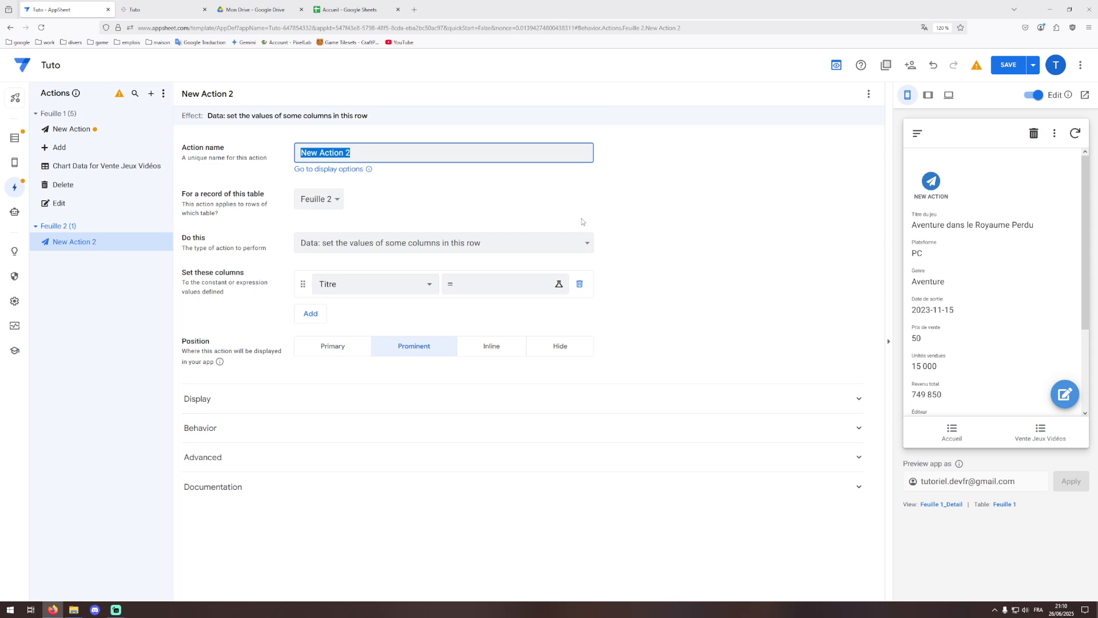
{"action": "type", "text": "Ventes"}
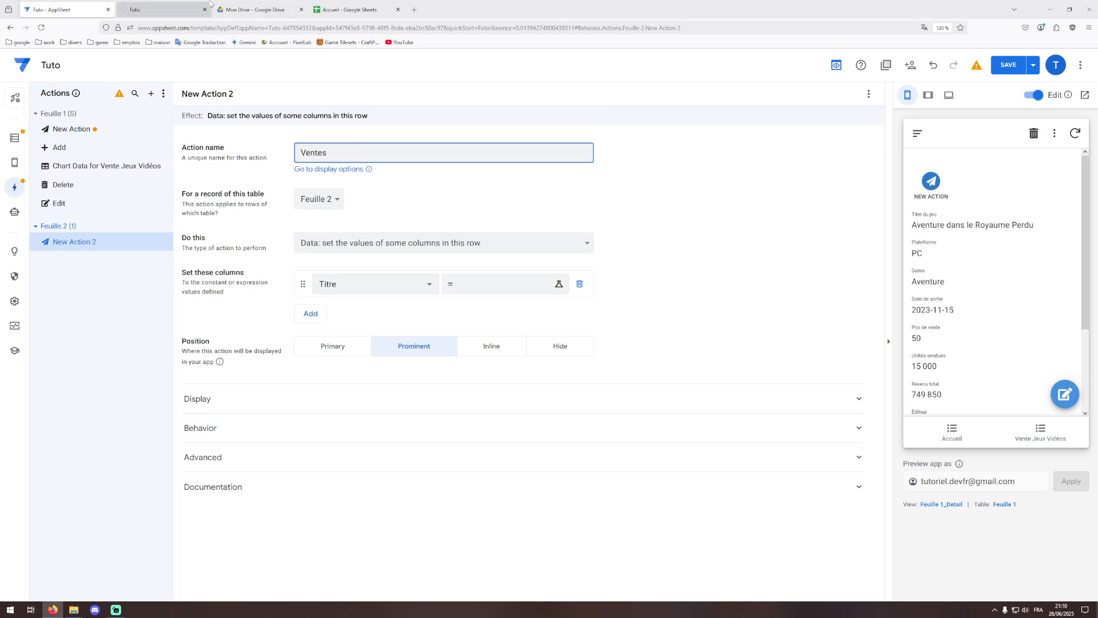
{"action": "left_click", "coordinate": [163, 9]}
{"action": "left_click", "coordinate": [70, 6]}
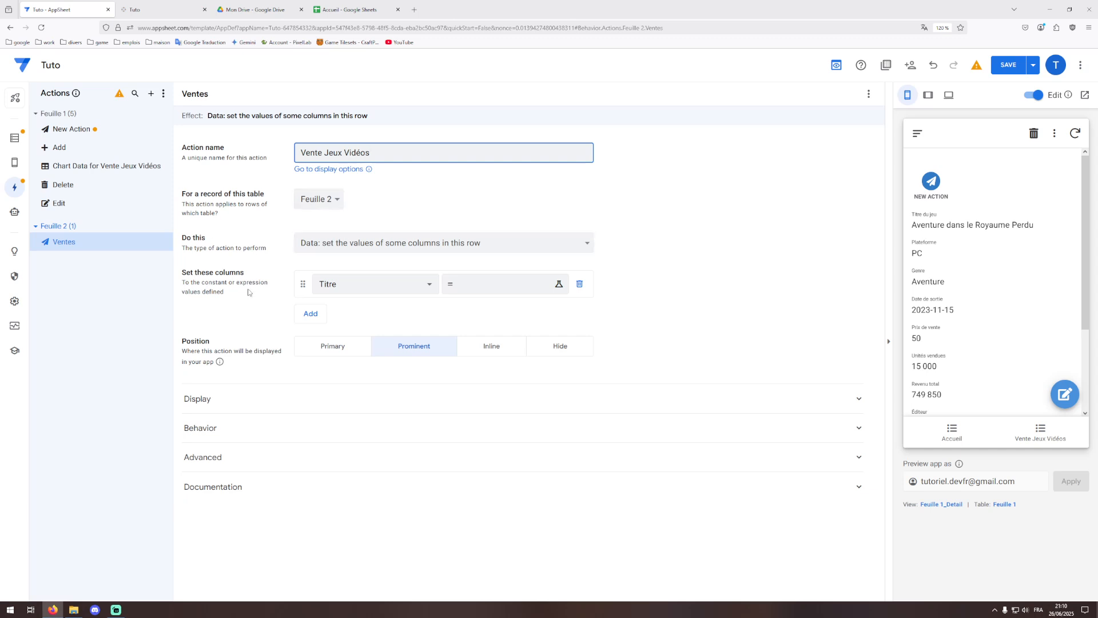
- Make the action go to another view within this app, with the target LINKTOVIEW("Vente Jeux Vidéos")
{"action": "left_click", "coordinate": [371, 248]}
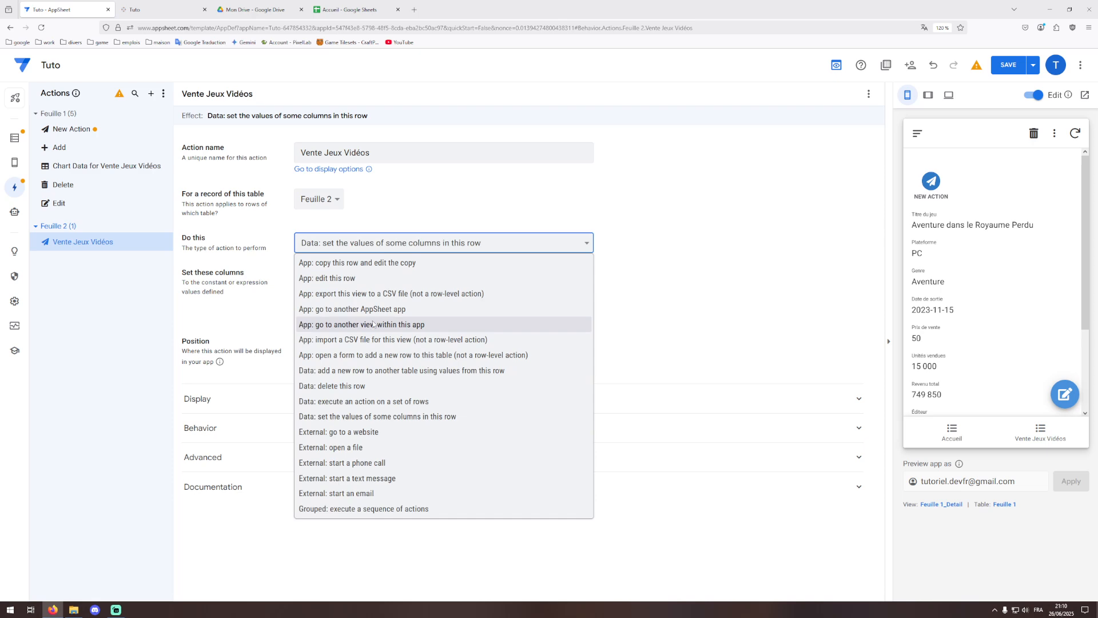
{"action": "left_click", "coordinate": [400, 329]}
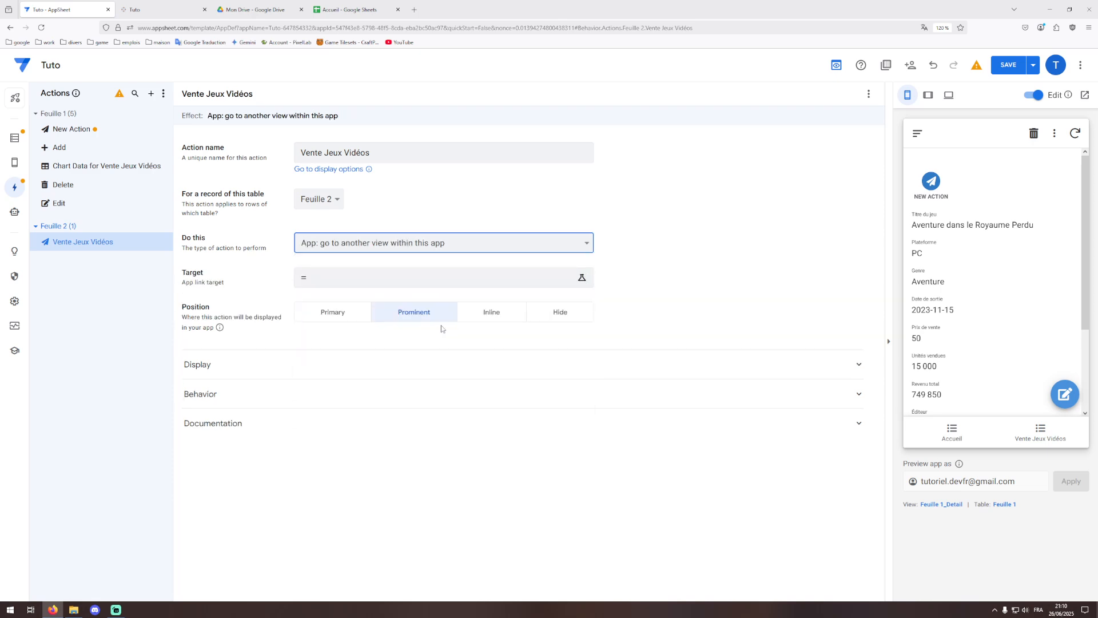
{"action": "left_click", "coordinate": [355, 282]}
{"action": "left_click", "coordinate": [395, 172]}
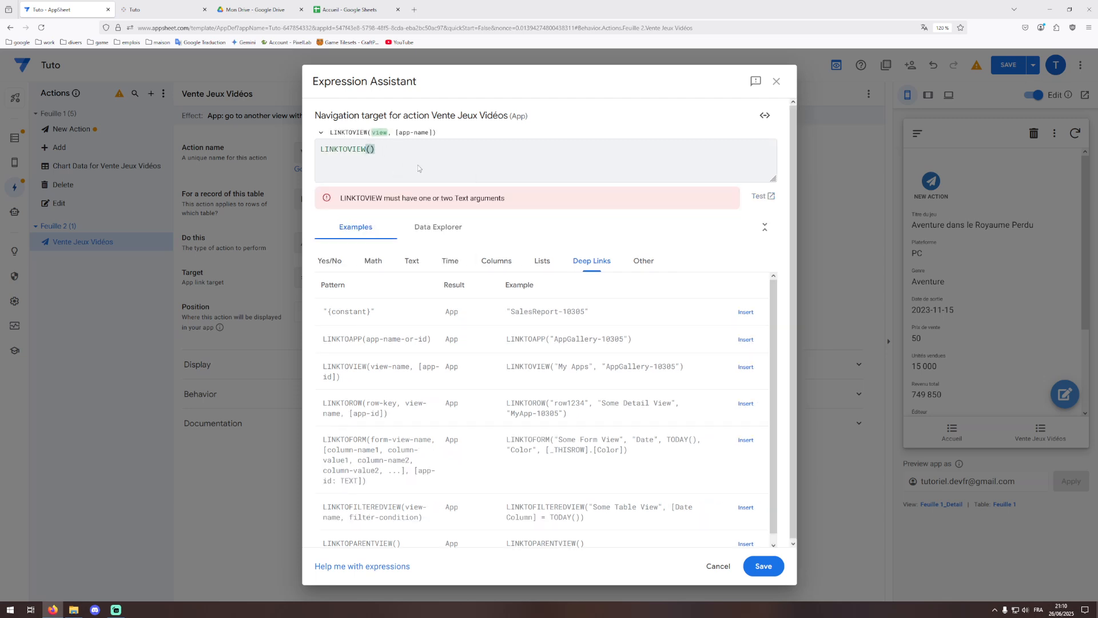
{"action": "type", "text": "\""}
{"action": "scroll", "coordinate": [462, 212], "scroll_direction": "down", "scroll_amount": 1}
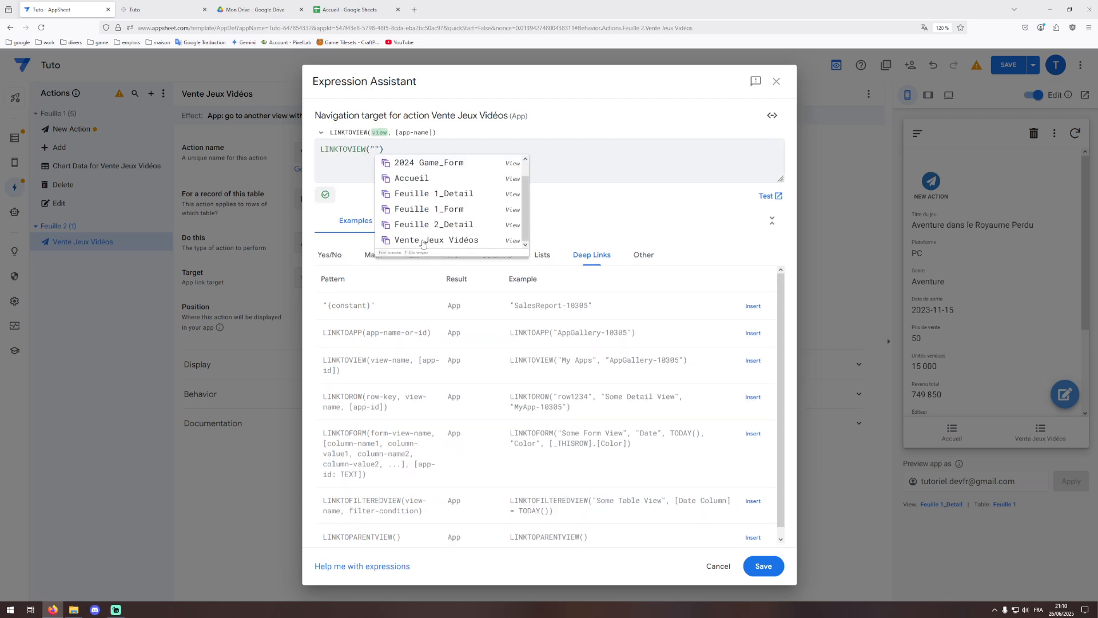
{"action": "left_click", "coordinate": [405, 243]}
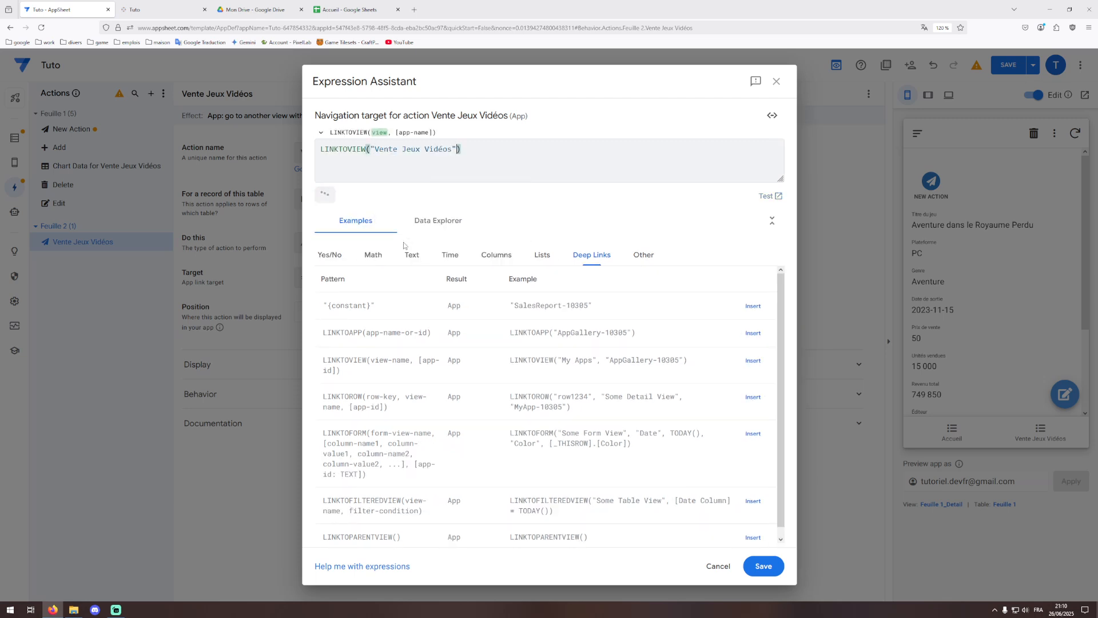
{"action": "left_click", "coordinate": [764, 565]}
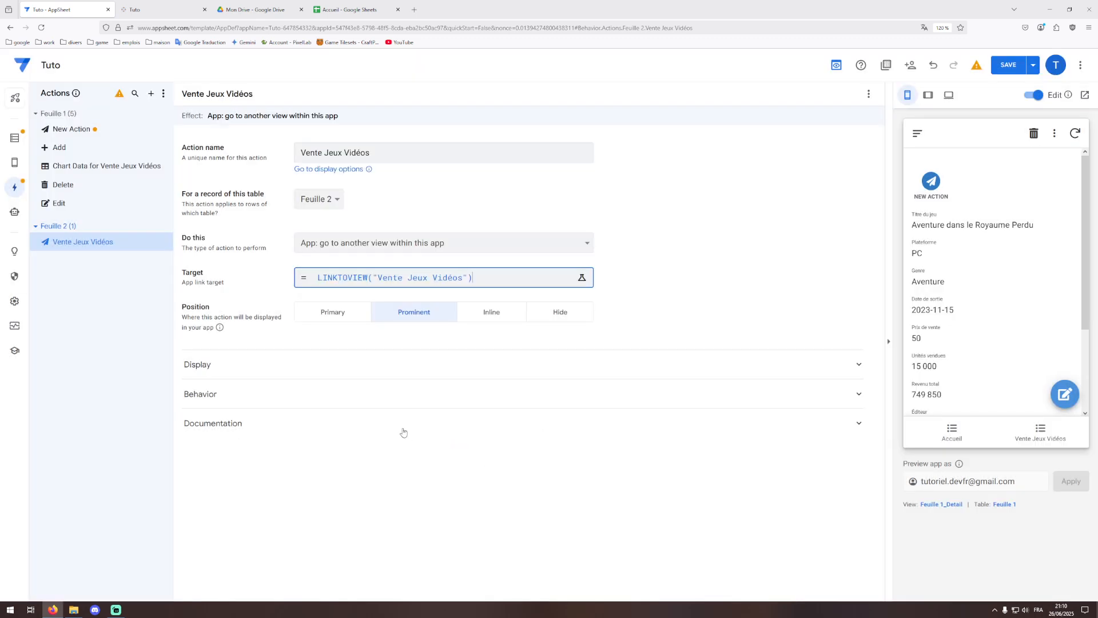
- Set the Vente Jeux Vidéos action's icon to analytics, leaving the display name empty
{"action": "left_click", "coordinate": [225, 365]}
{"action": "scroll", "coordinate": [399, 366], "scroll_direction": "down", "scroll_amount": 2}
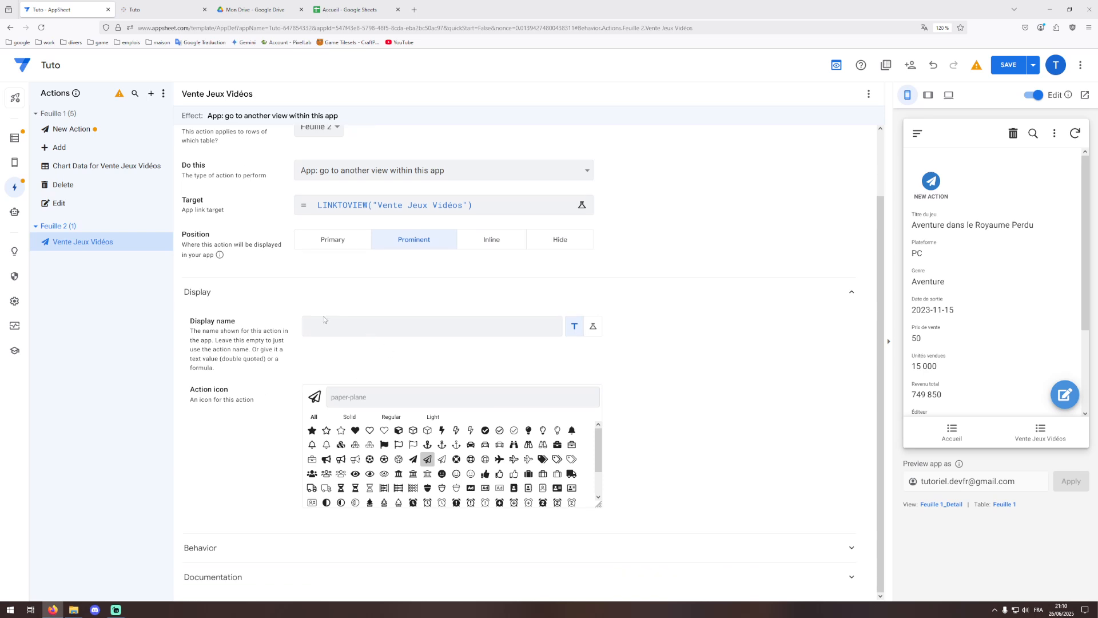
{"action": "left_click", "coordinate": [344, 326]}
{"action": "scroll", "coordinate": [267, 394], "scroll_direction": "up", "scroll_amount": 1}
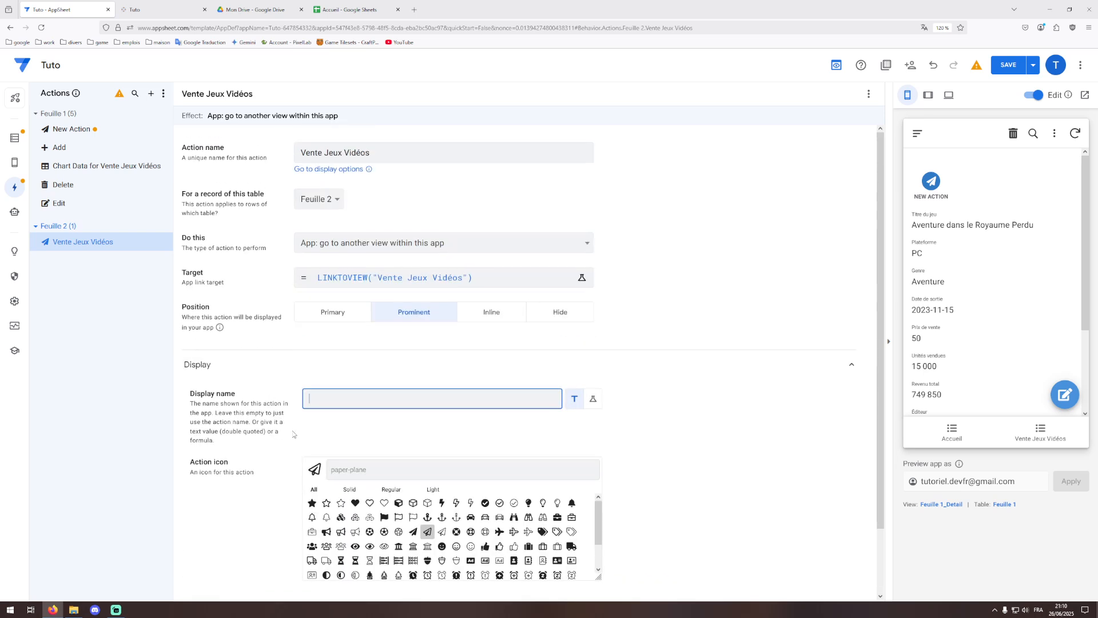
{"action": "left_click_drag", "start_coordinate": [371, 153], "coordinate": [230, 149]}
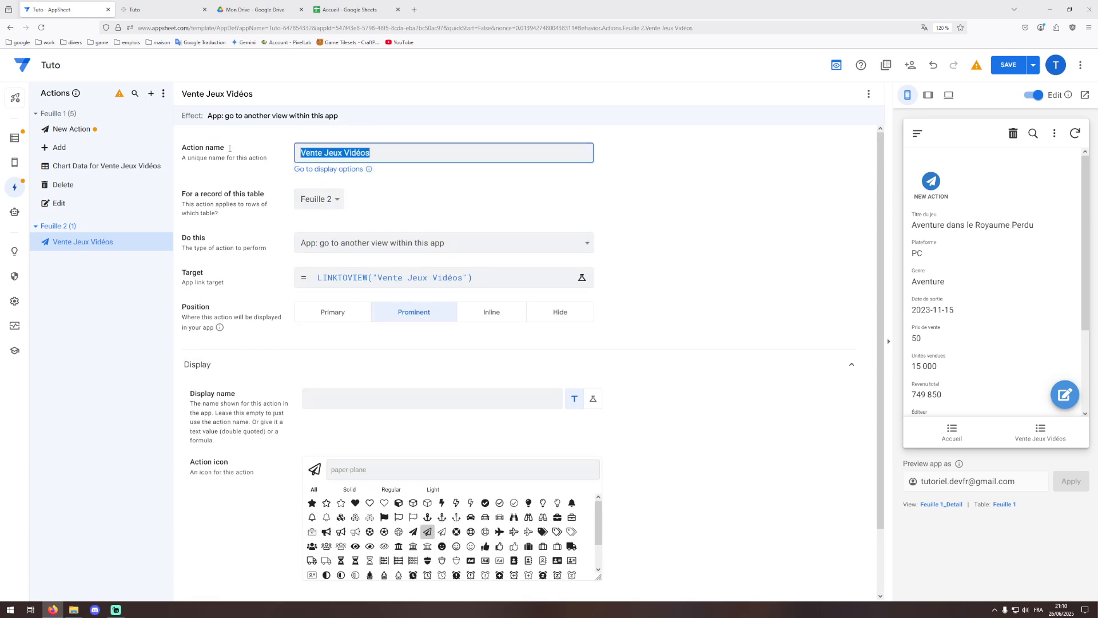
{"action": "left_click", "coordinate": [271, 432]}
{"action": "scroll", "coordinate": [278, 434], "scroll_direction": "down", "scroll_amount": 1}
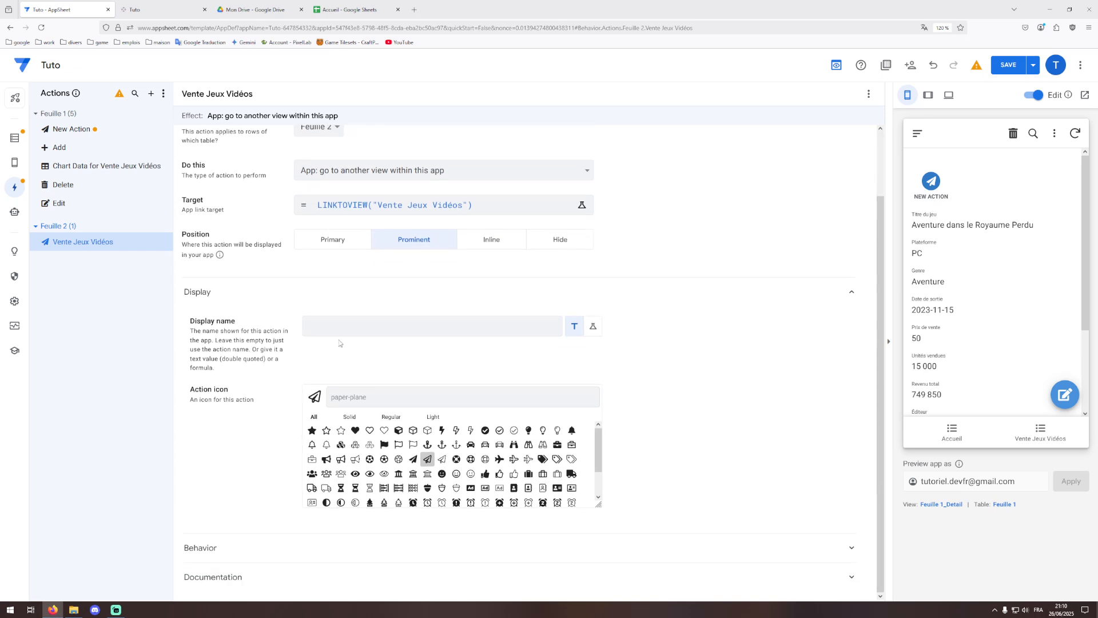
{"action": "left_click", "coordinate": [321, 327]}
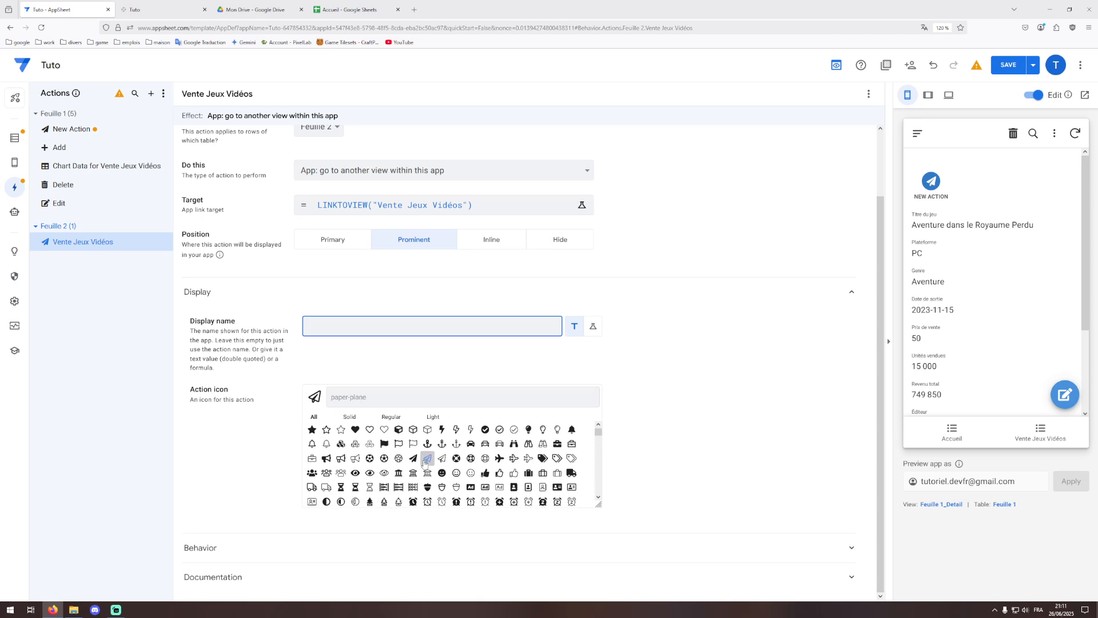
{"action": "scroll", "coordinate": [436, 473], "scroll_direction": "down", "scroll_amount": 2}
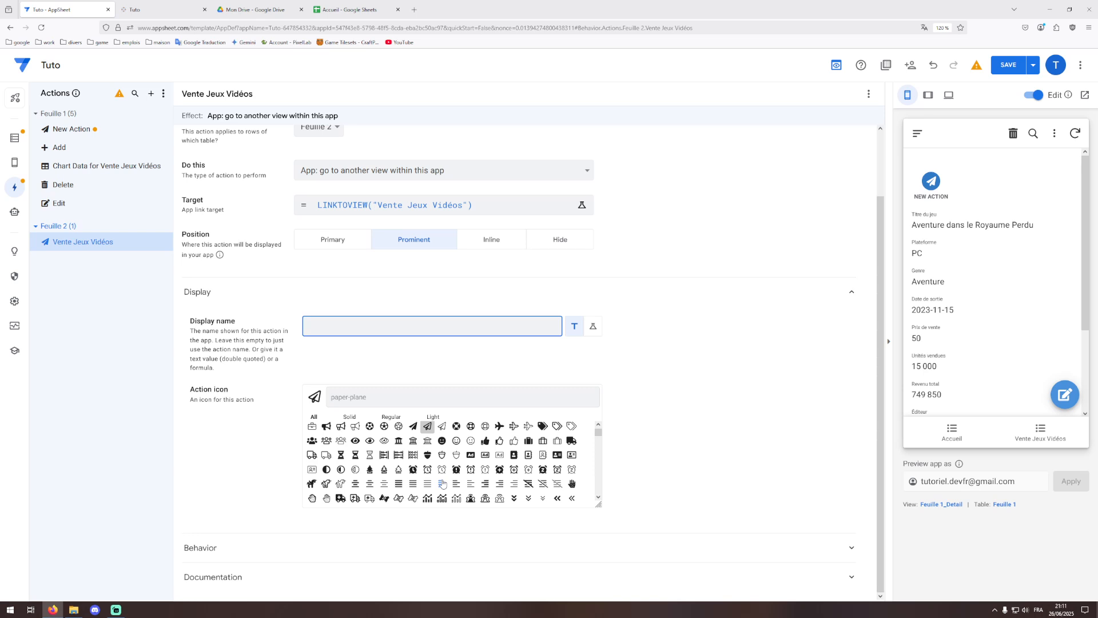
{"action": "left_click", "coordinate": [427, 498]}
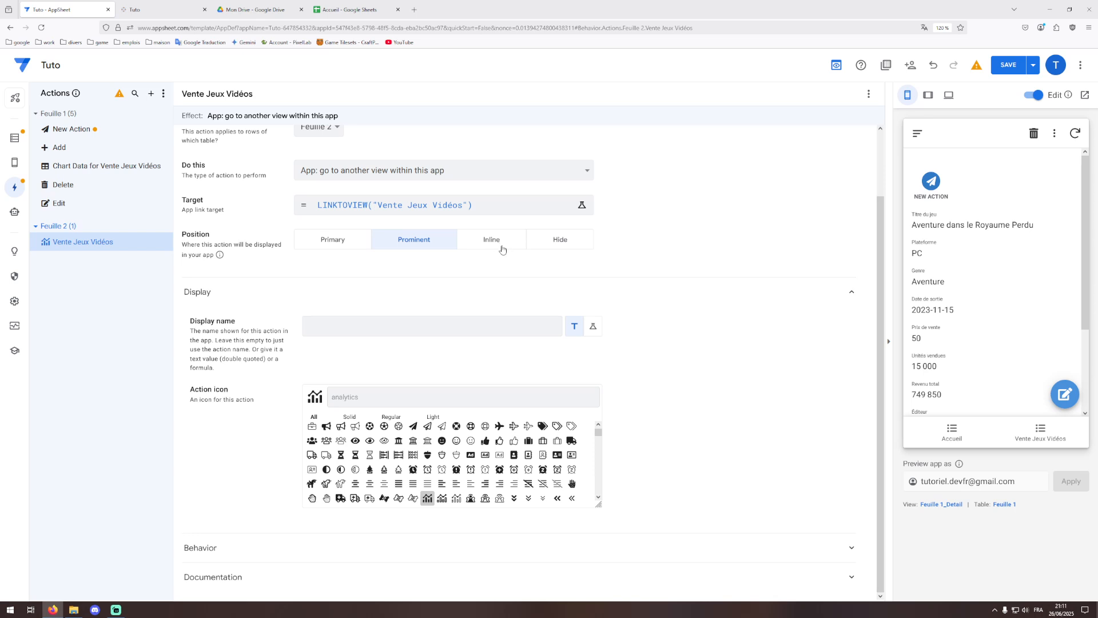
- Try the Primary position for the Vente Jeux Vidéos action, save the app and check the live Accueil page
{"action": "left_click", "coordinate": [370, 14]}
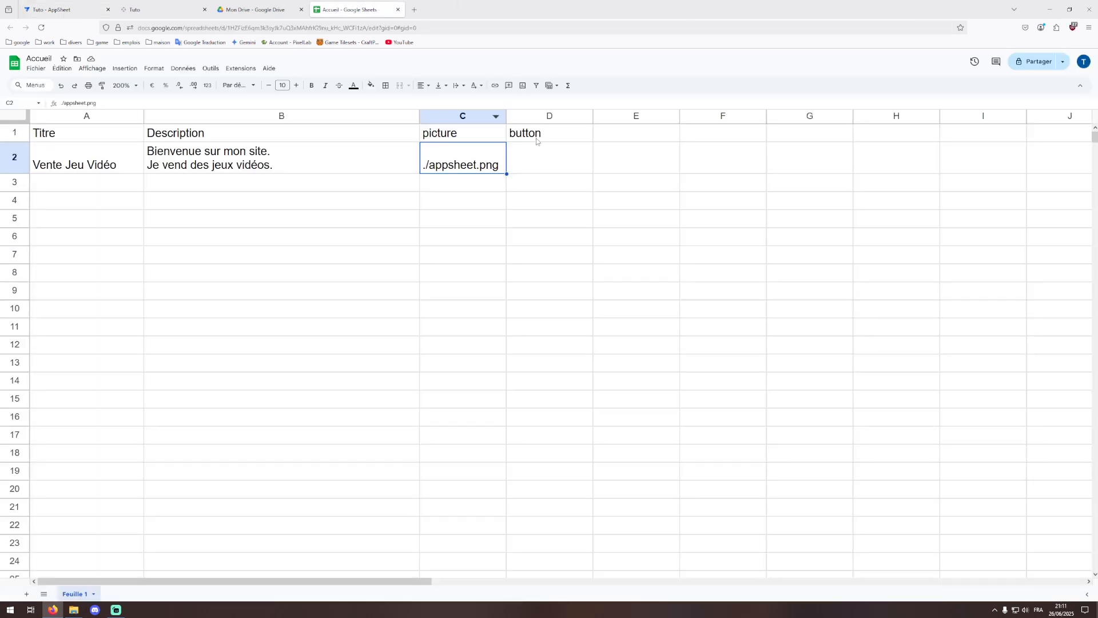
{"action": "left_click", "coordinate": [179, 8]}
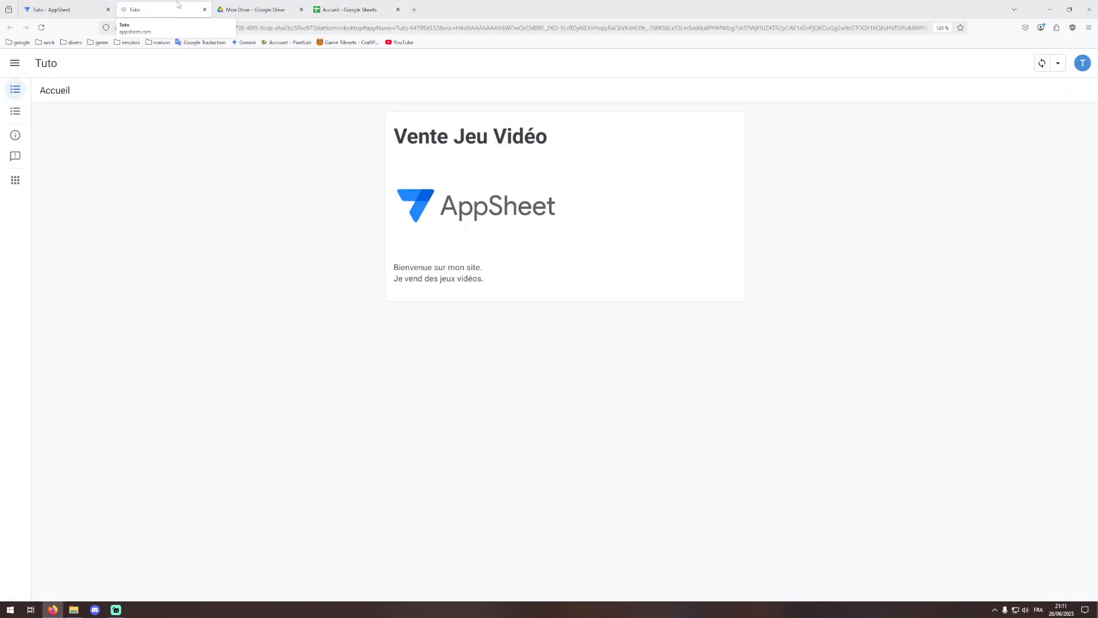
{"action": "left_click", "coordinate": [82, 4]}
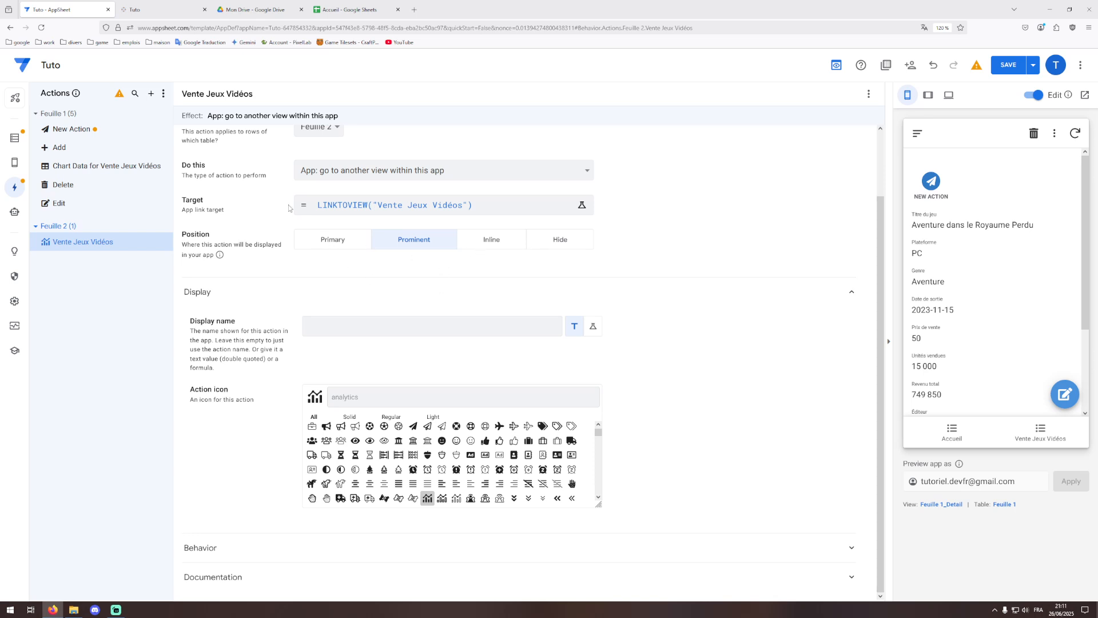
{"action": "left_click", "coordinate": [337, 241]}
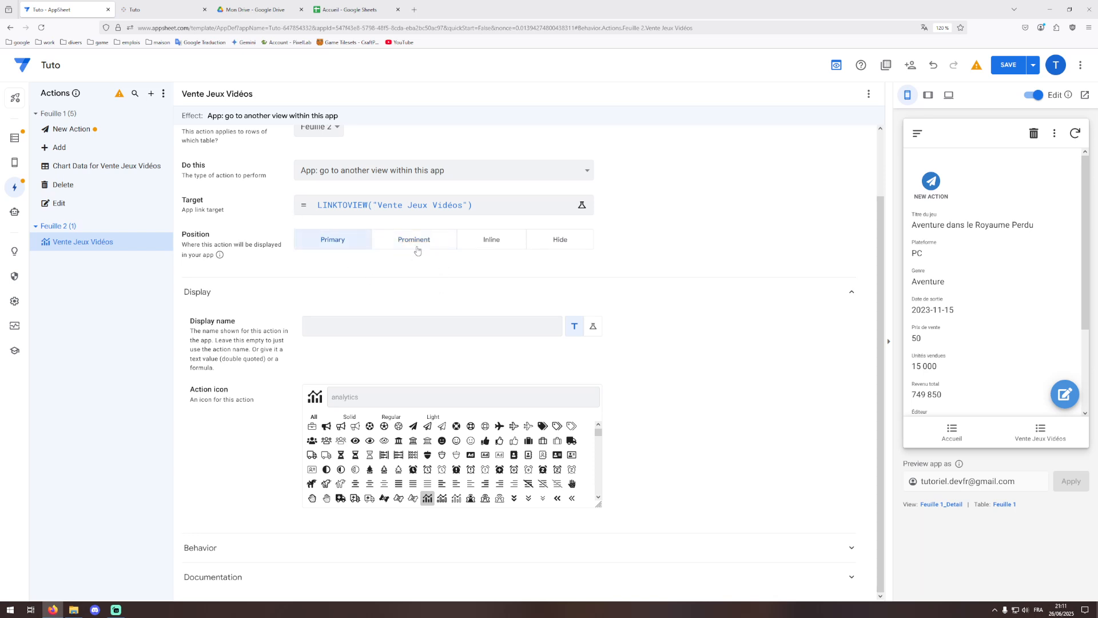
{"action": "left_click", "coordinate": [1008, 66]}
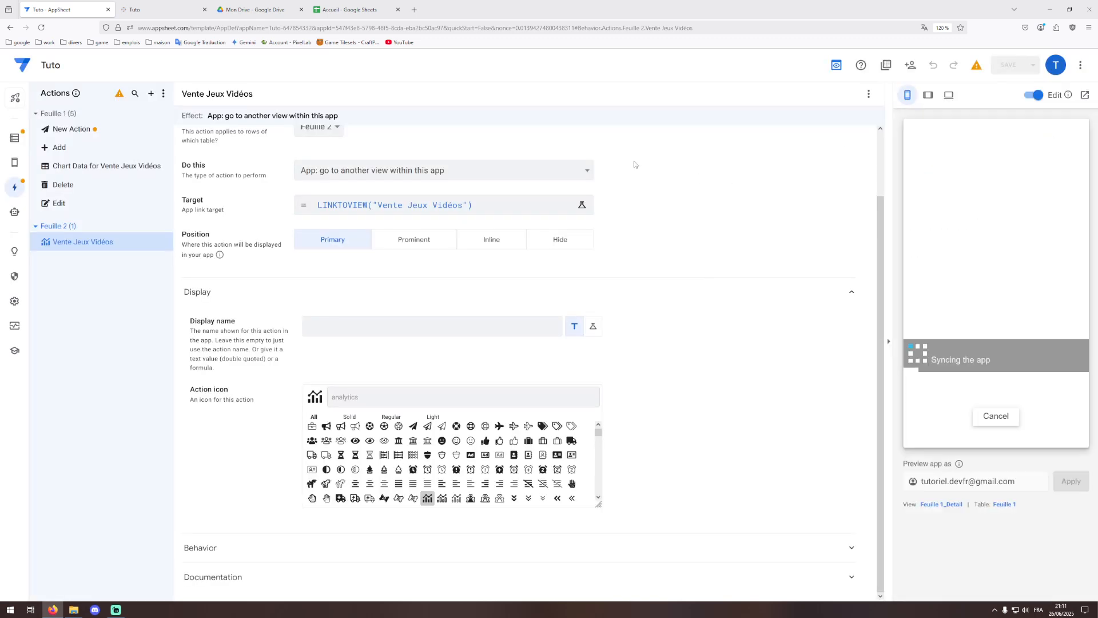
{"action": "left_click", "coordinate": [1085, 95]}
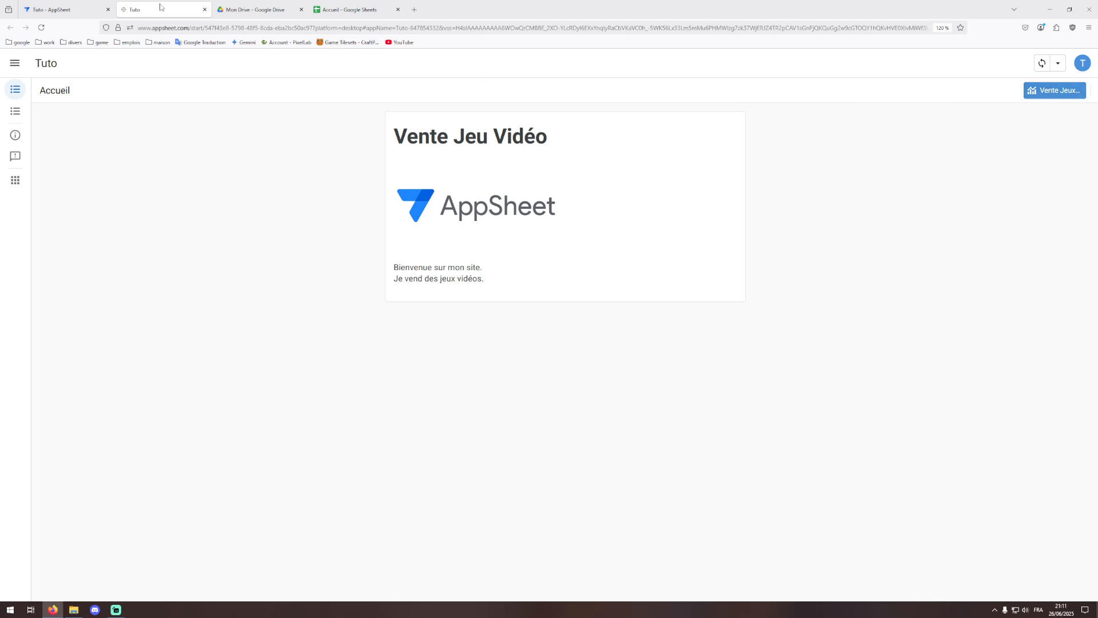
- Set the Vente Jeux Vidéos action's position to Prominent and save the app
{"action": "key", "text": "ctrl+shift+Tab"}
{"action": "left_click", "coordinate": [426, 247]}
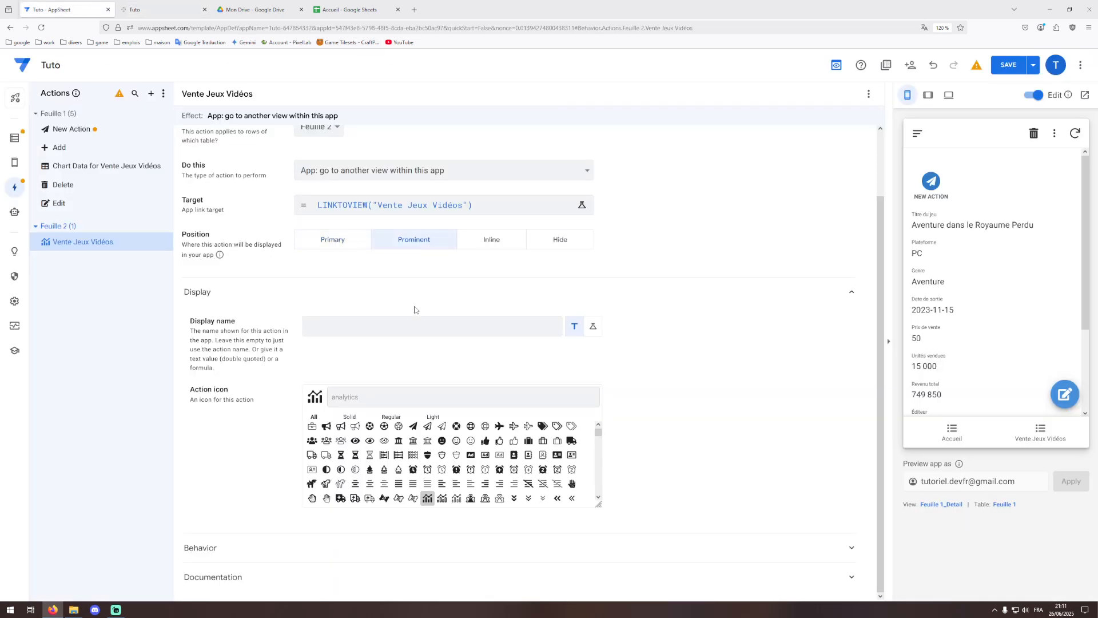
{"action": "left_click", "coordinate": [1008, 67]}
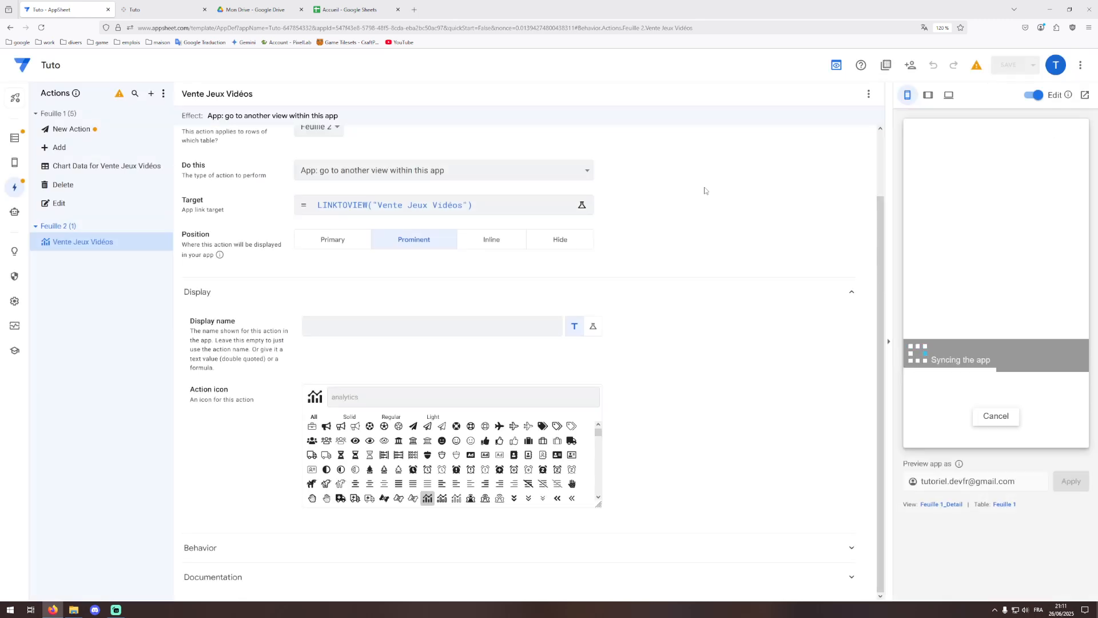
- Sync the live app, test the Vente Jeux Vidéos action on the Accueil page and return to Accueil
{"action": "left_click", "coordinate": [161, 9]}
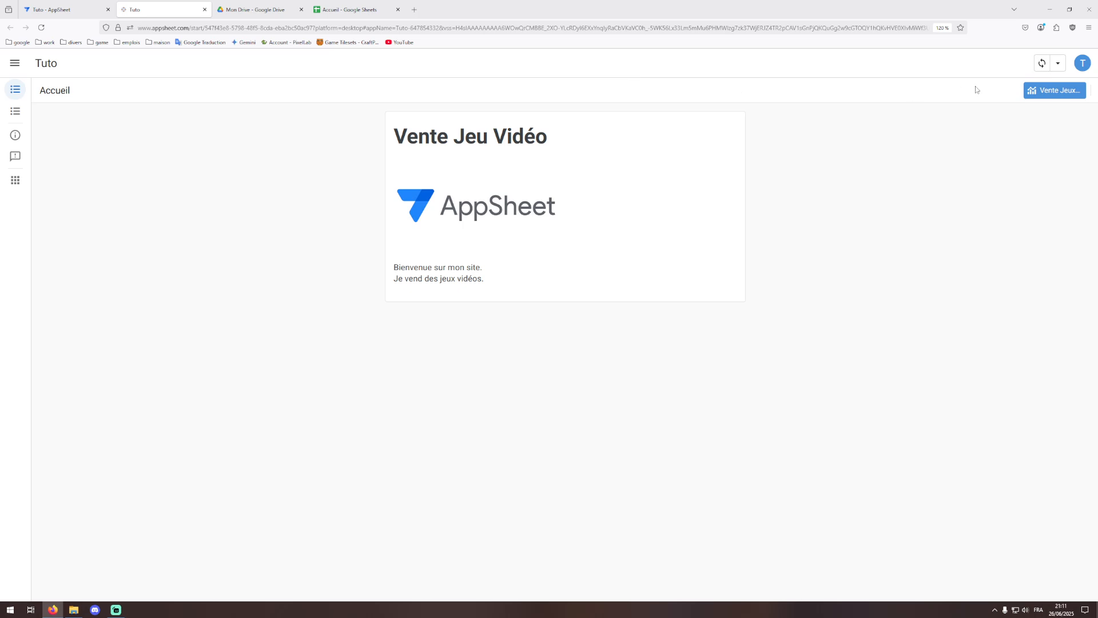
{"action": "left_click", "coordinate": [1042, 64]}
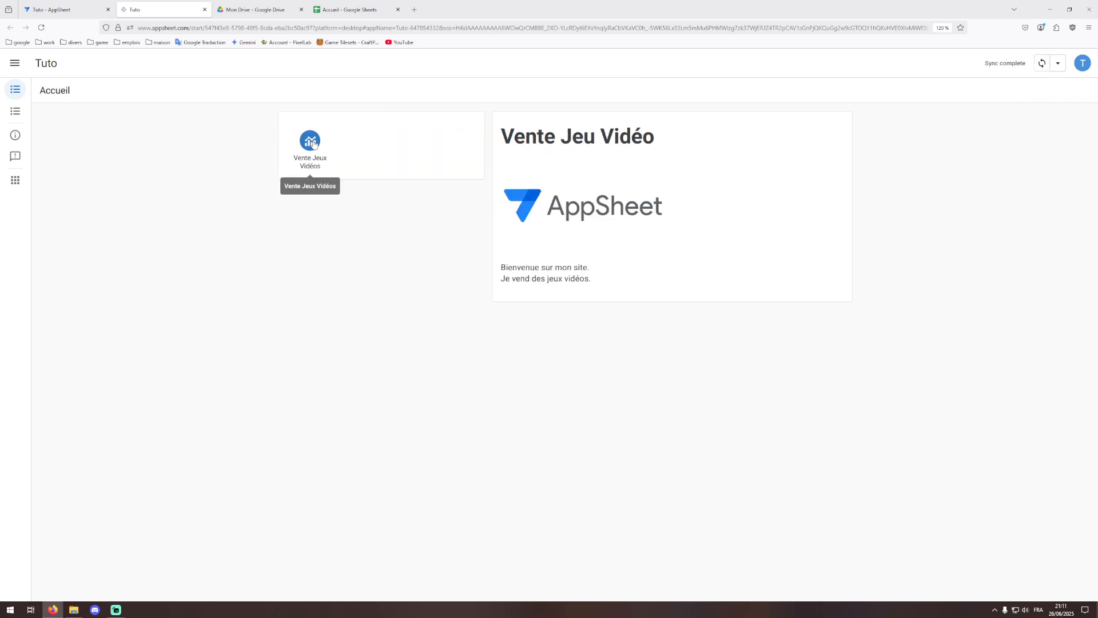
{"action": "left_click", "coordinate": [313, 144]}
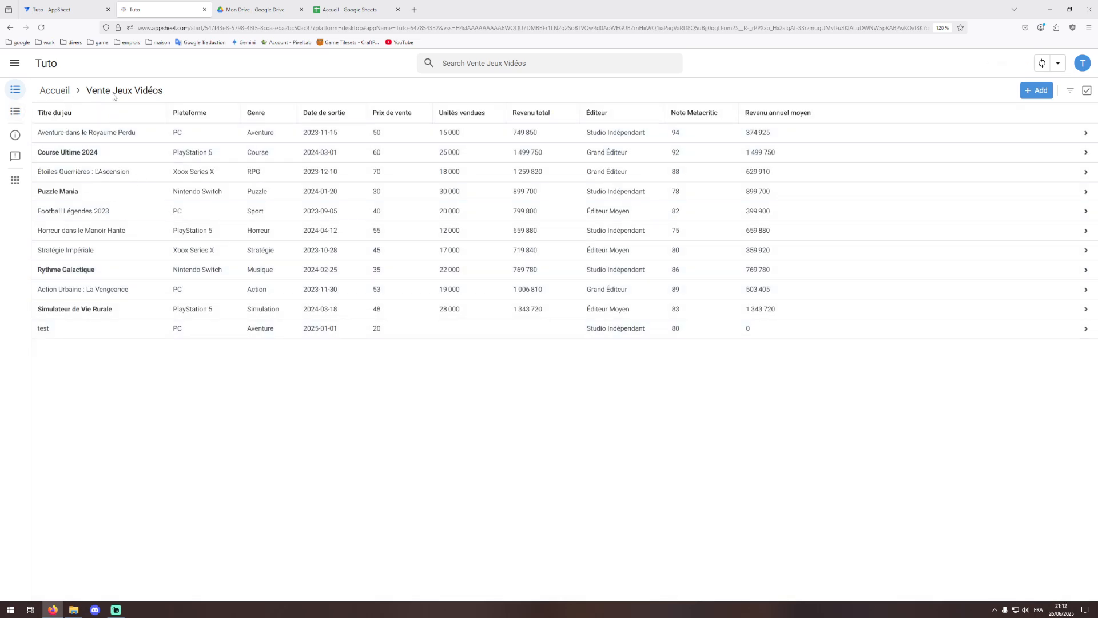
{"action": "left_click", "coordinate": [15, 89]}
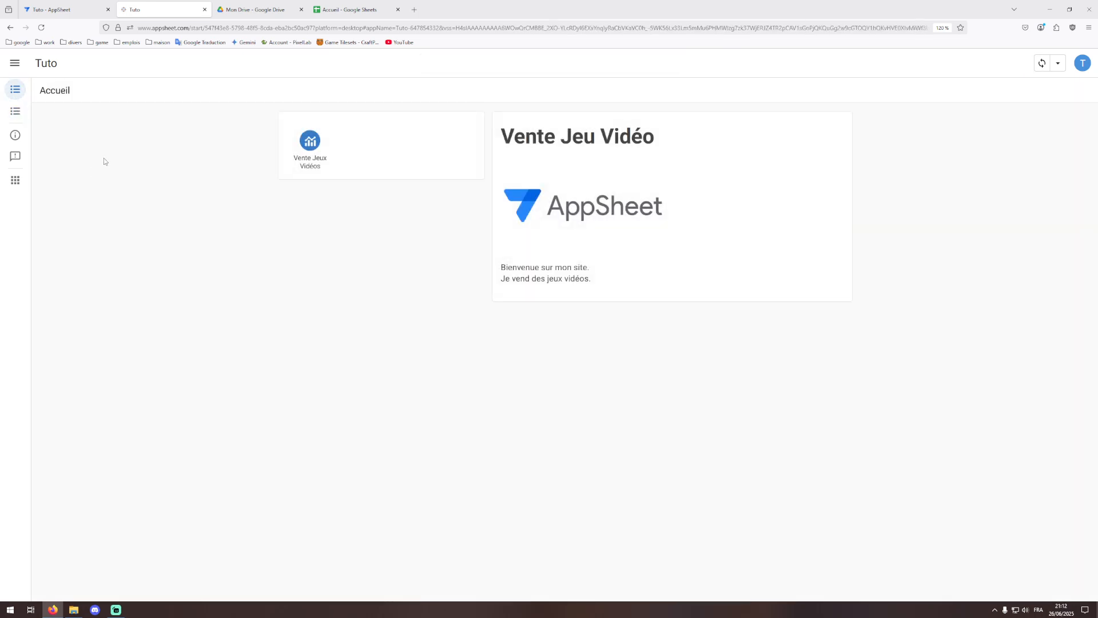
- Create a Feuille 2 action named Stats Ventes that goes to another view within this app
{"action": "left_click", "coordinate": [82, 6]}
{"action": "left_click", "coordinate": [160, 226]}
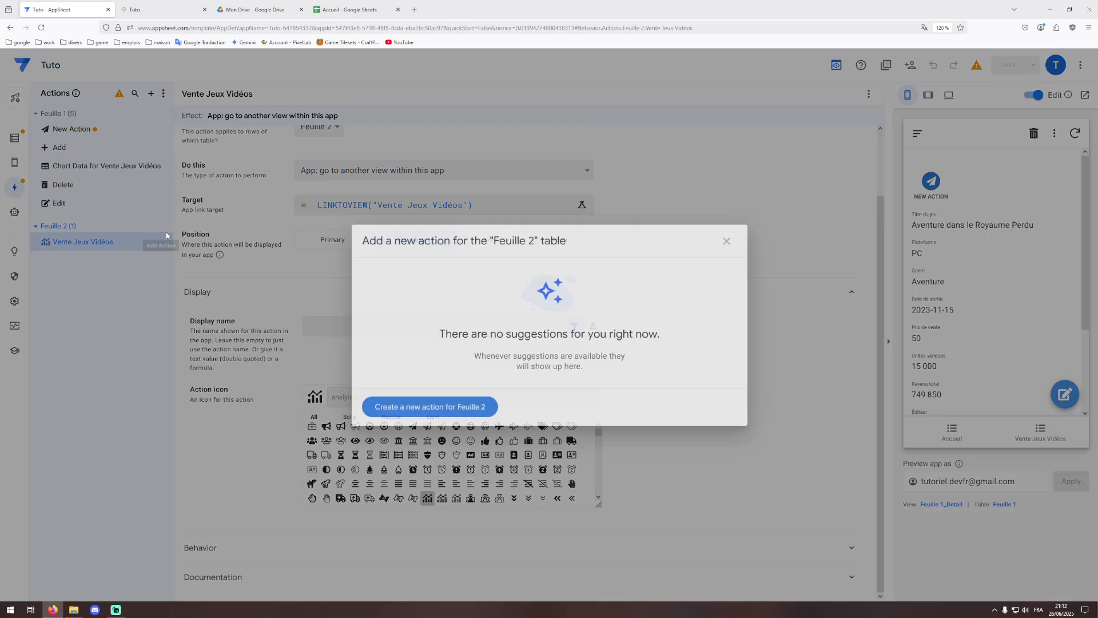
{"action": "left_click", "coordinate": [402, 405]}
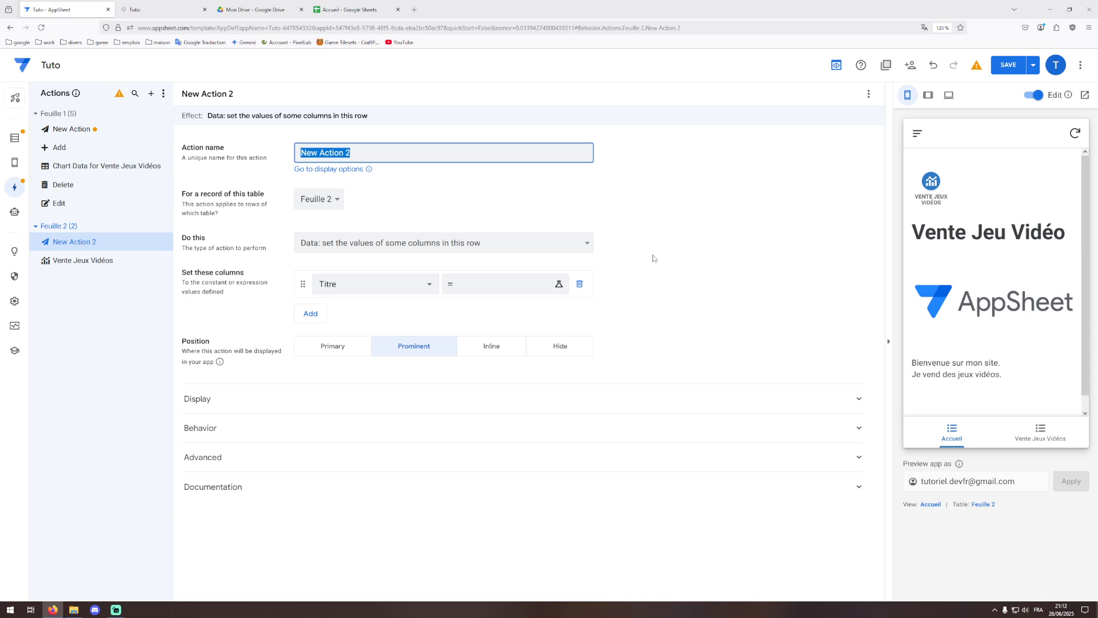
{"action": "type", "text": "Stats Ventes"}
{"action": "left_click", "coordinate": [328, 248]}
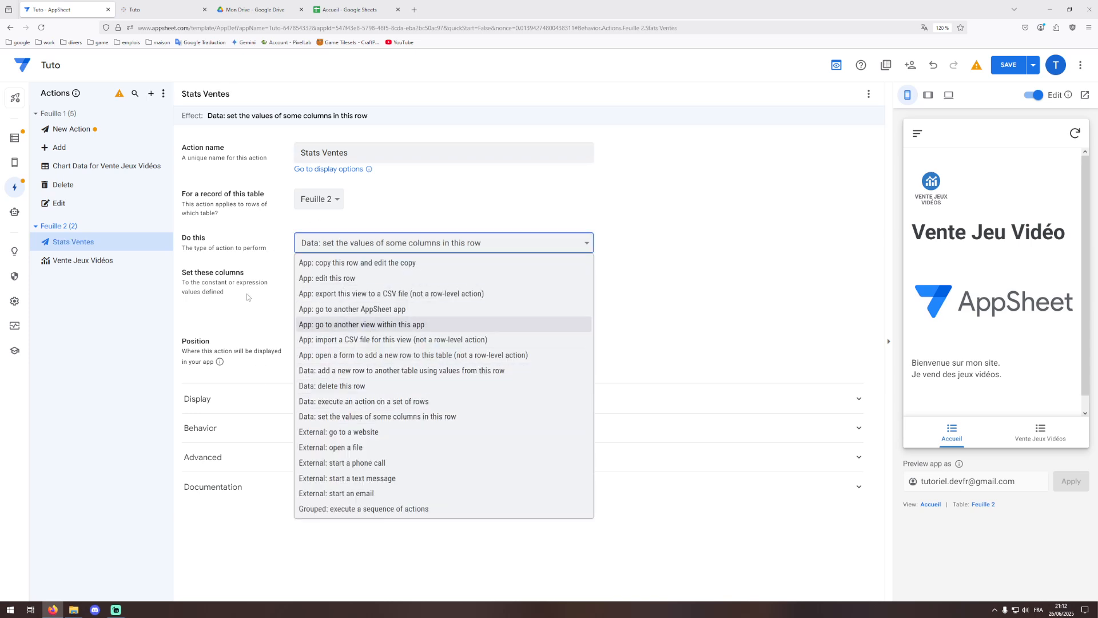
{"action": "left_click", "coordinate": [351, 324]}
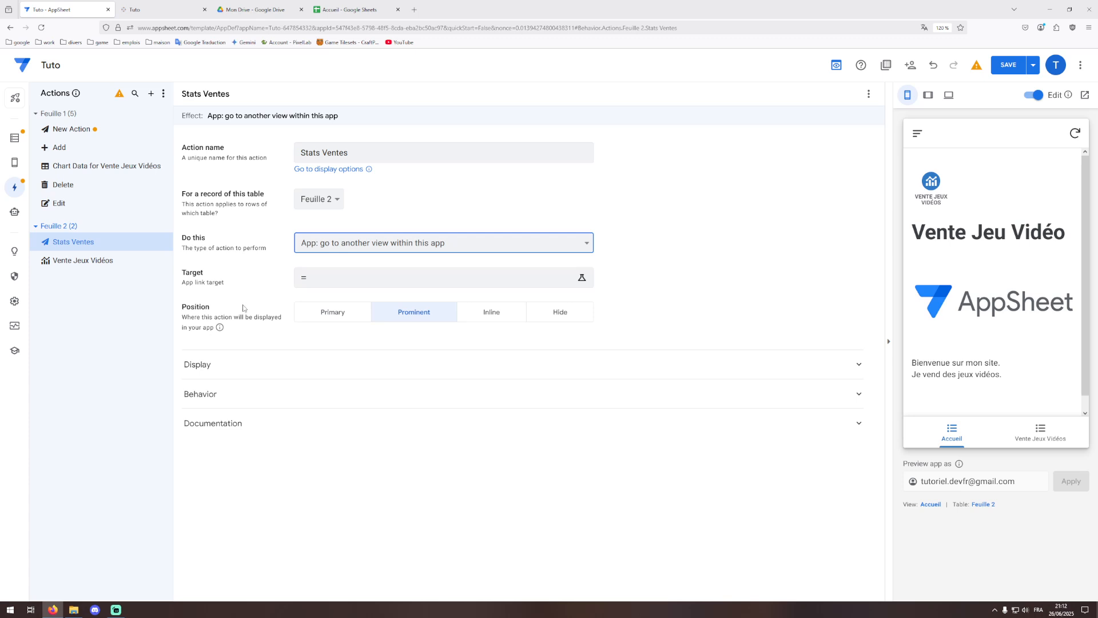
- Set the Stats Ventes action's target to LINKTOVIEW("Accueil") and save the expression
{"action": "left_click", "coordinate": [370, 279]}
{"action": "left_click", "coordinate": [396, 164]}
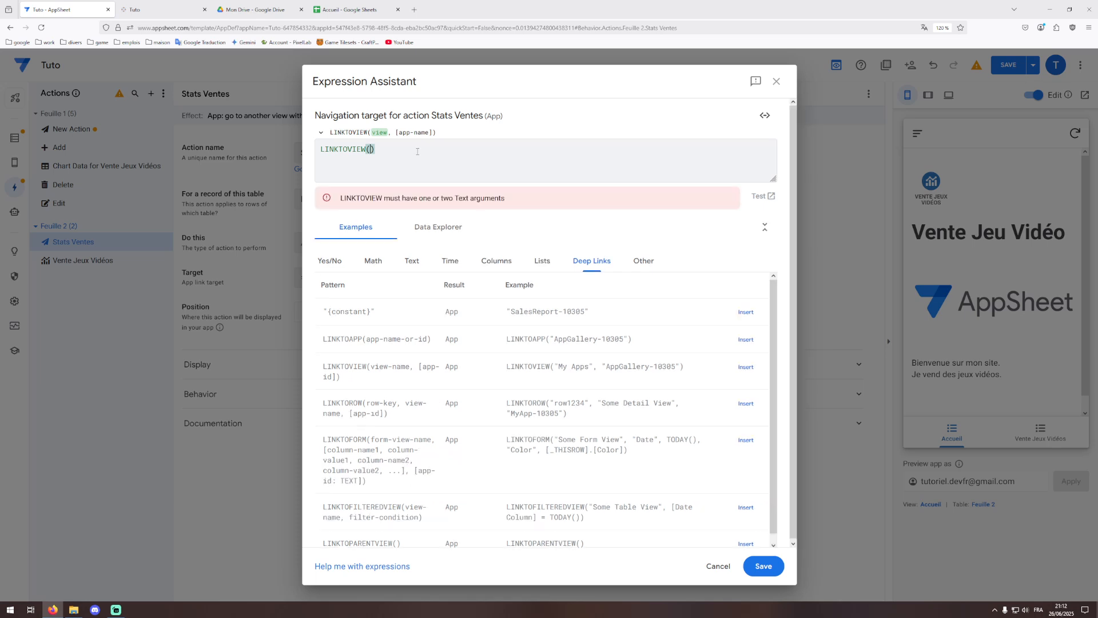
{"action": "type", "text": "\""}
{"action": "left_click", "coordinate": [412, 193]}
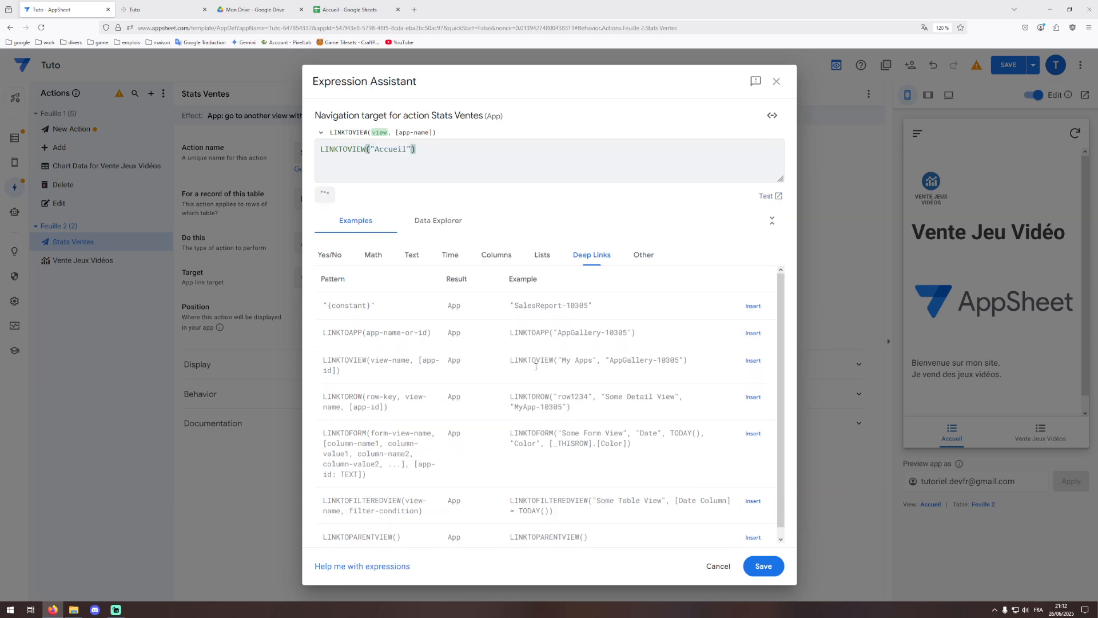
{"action": "left_click", "coordinate": [764, 566]}
- Give the Stats Ventes action the solid chart-line icon and save the app
{"action": "left_click", "coordinate": [197, 364]}
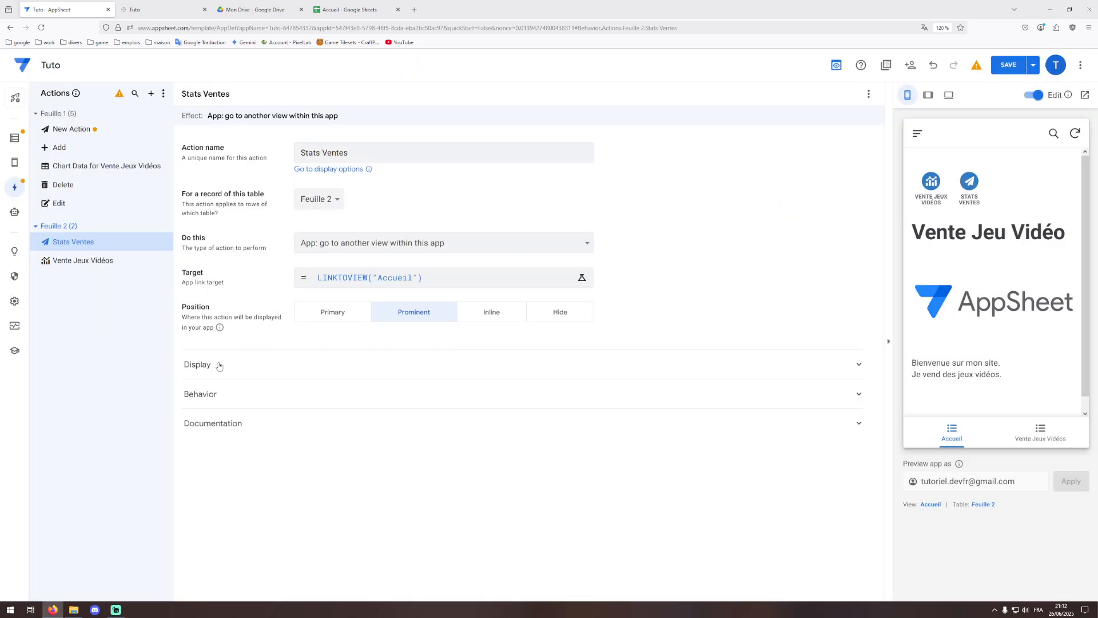
{"action": "scroll", "coordinate": [385, 478], "scroll_direction": "down", "scroll_amount": 1}
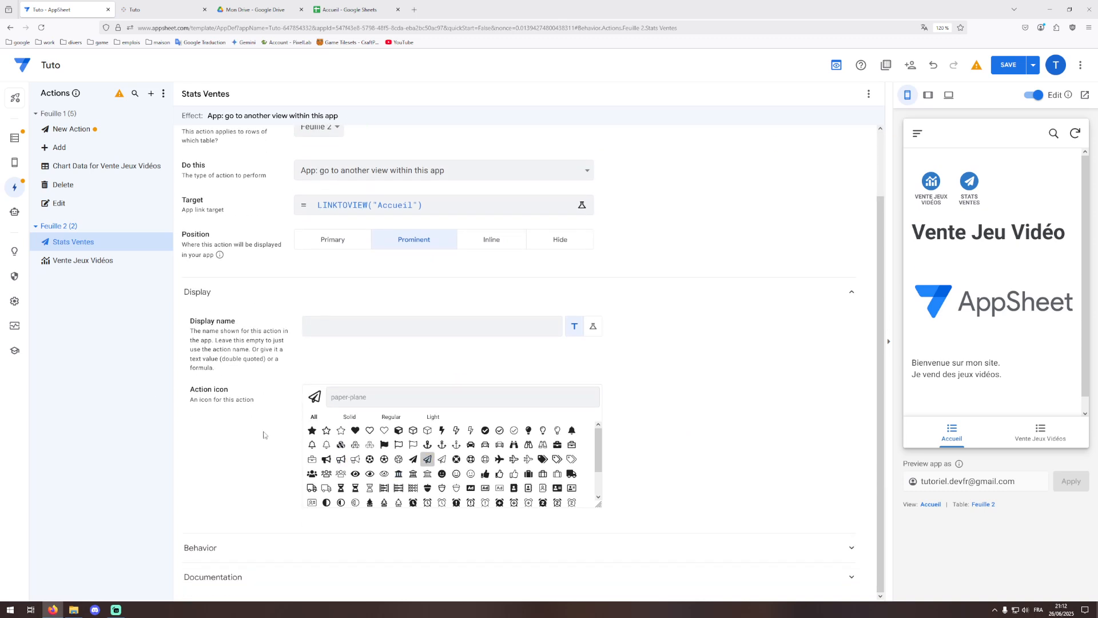
{"action": "scroll", "coordinate": [506, 482], "scroll_direction": "down", "scroll_amount": 1}
{"action": "scroll", "coordinate": [503, 482], "scroll_direction": "down", "scroll_amount": 5}
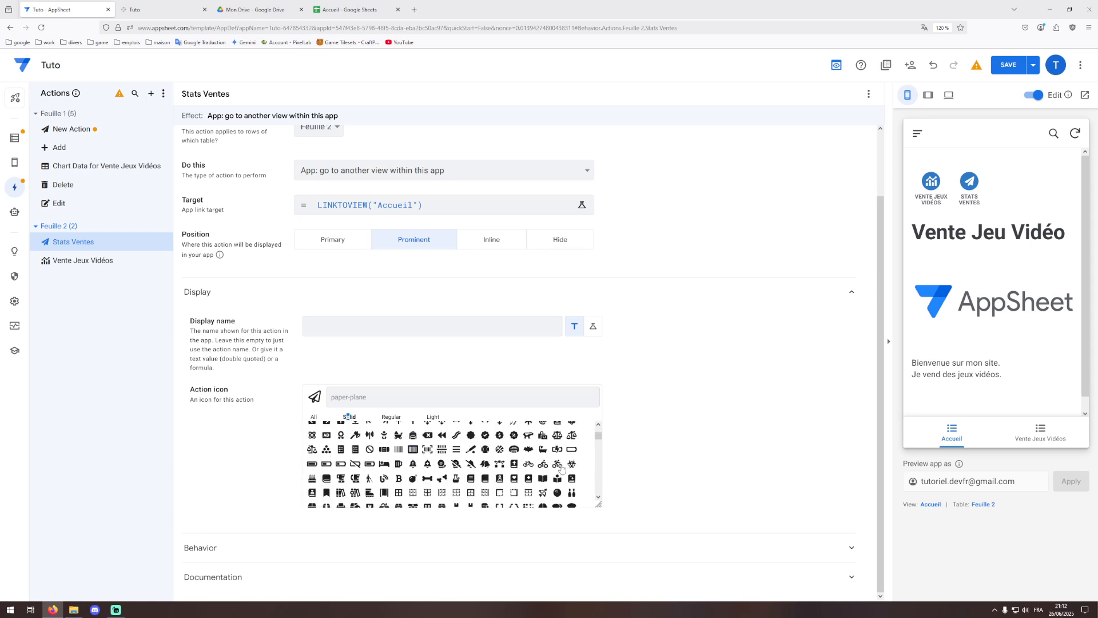
{"action": "scroll", "coordinate": [416, 457], "scroll_direction": "down", "scroll_amount": 2}
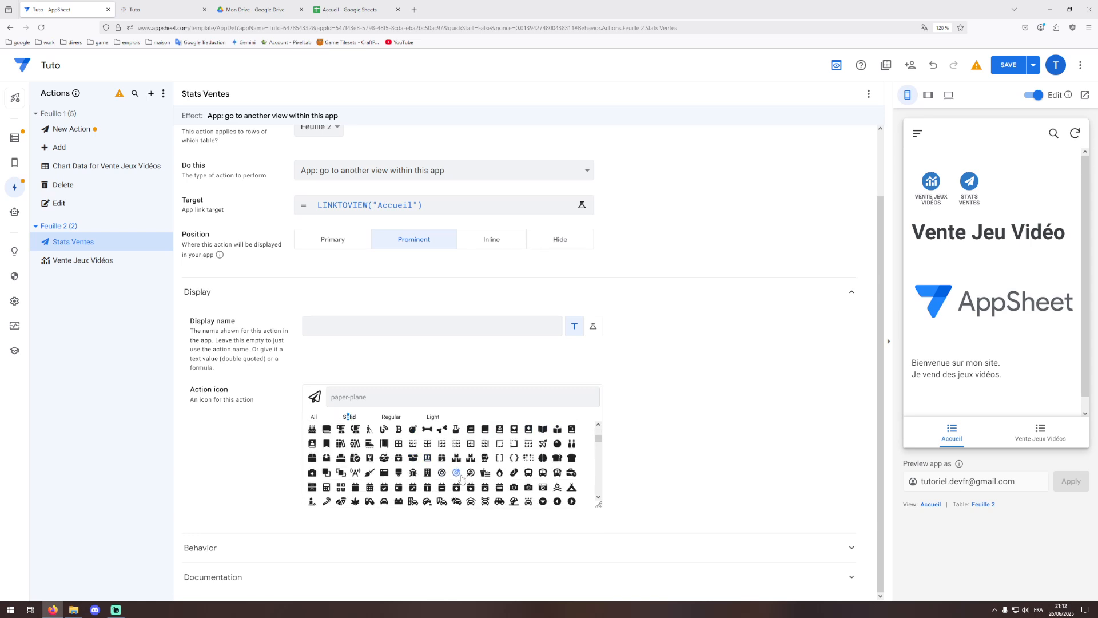
{"action": "scroll", "coordinate": [426, 468], "scroll_direction": "down", "scroll_amount": 2}
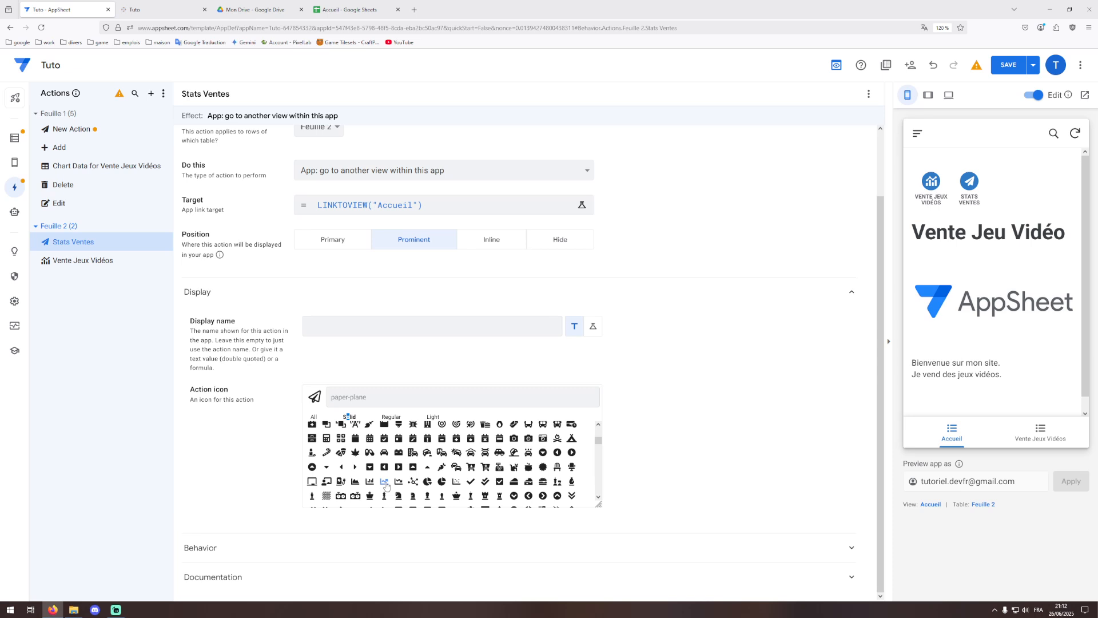
{"action": "left_click", "coordinate": [383, 482]}
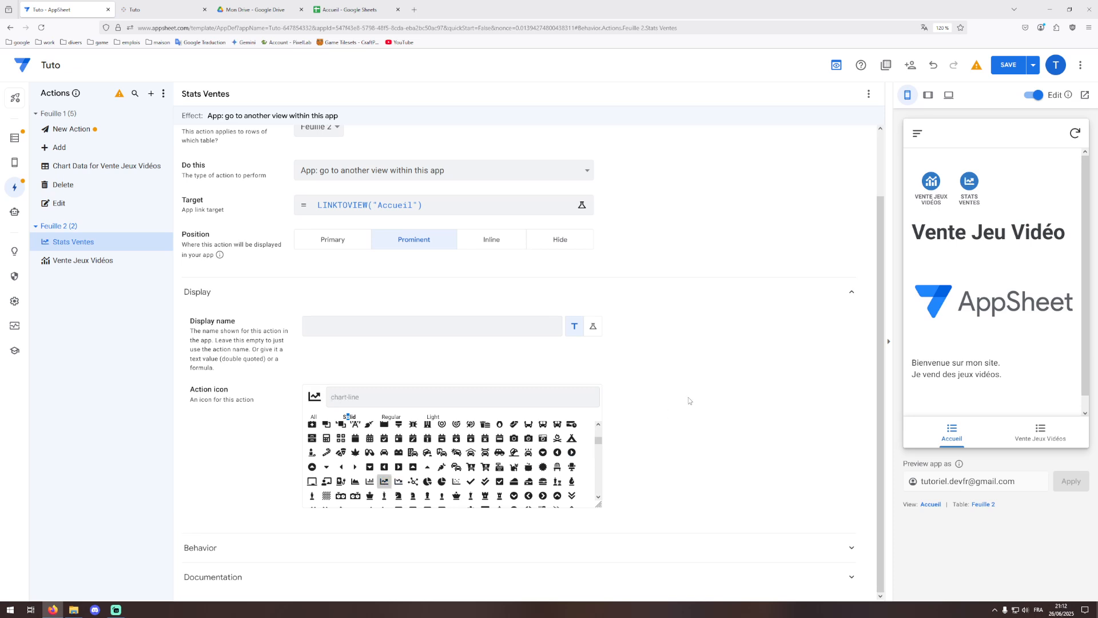
{"action": "left_click", "coordinate": [1008, 66]}
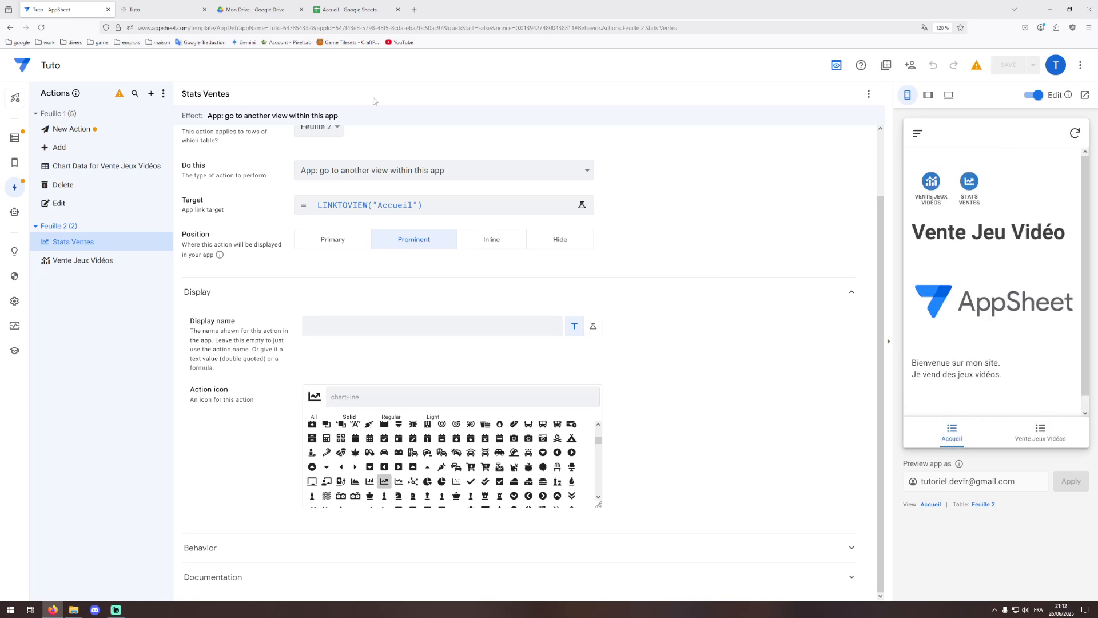
- Sync the live app, check the action buttons on the Accueil page and return to the app editor
{"action": "left_click", "coordinate": [153, 5]}
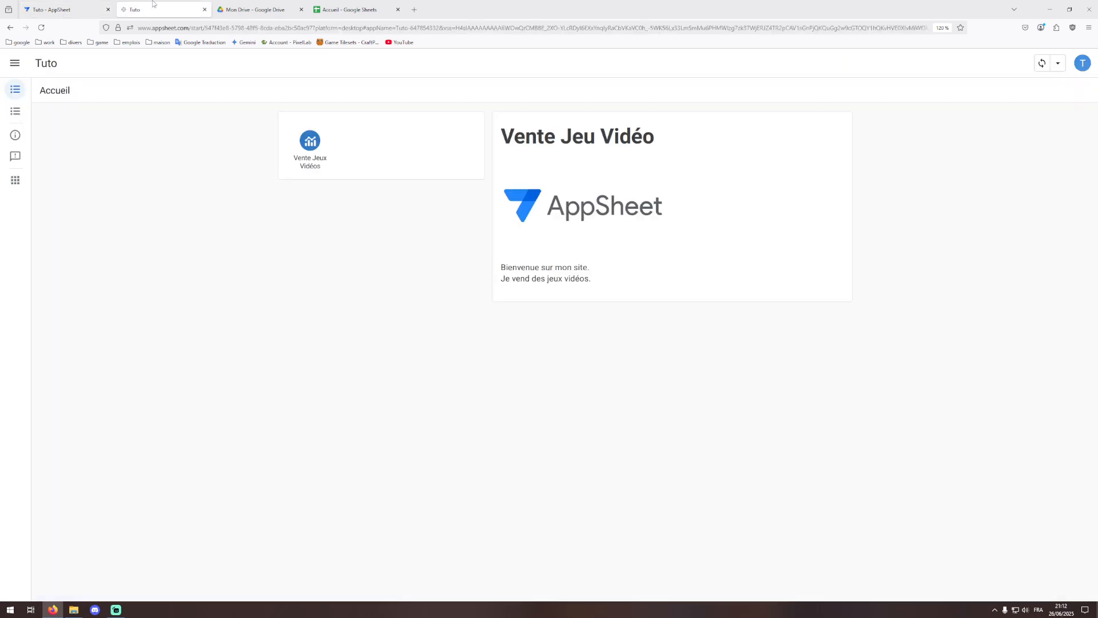
{"action": "left_click", "coordinate": [1040, 63]}
{"action": "left_click", "coordinate": [54, 10]}
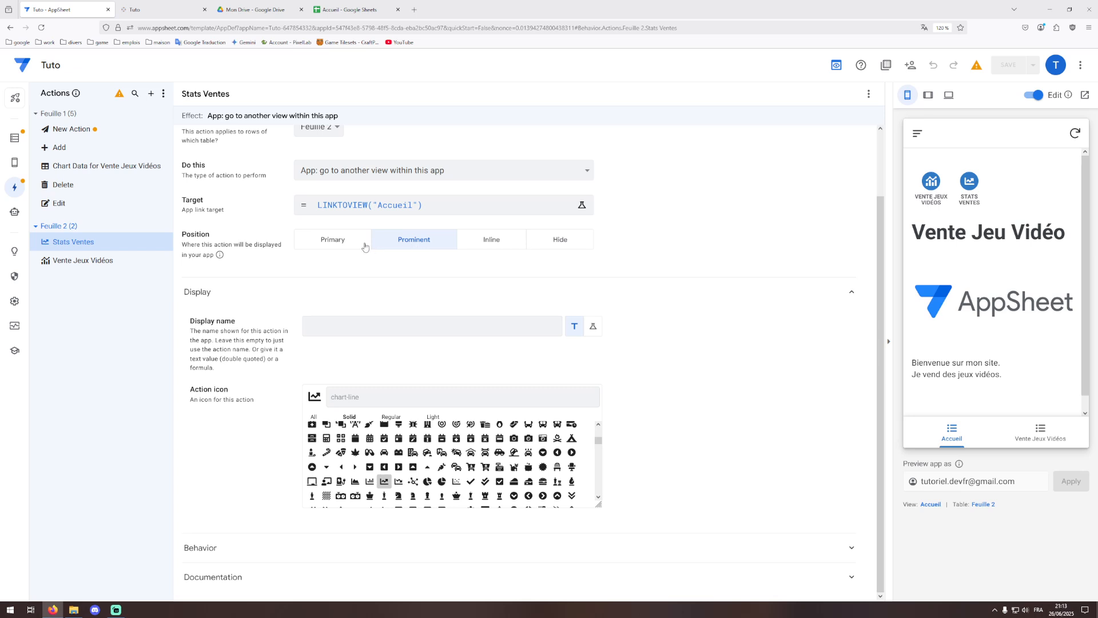
{"action": "left_click", "coordinate": [160, 5]}
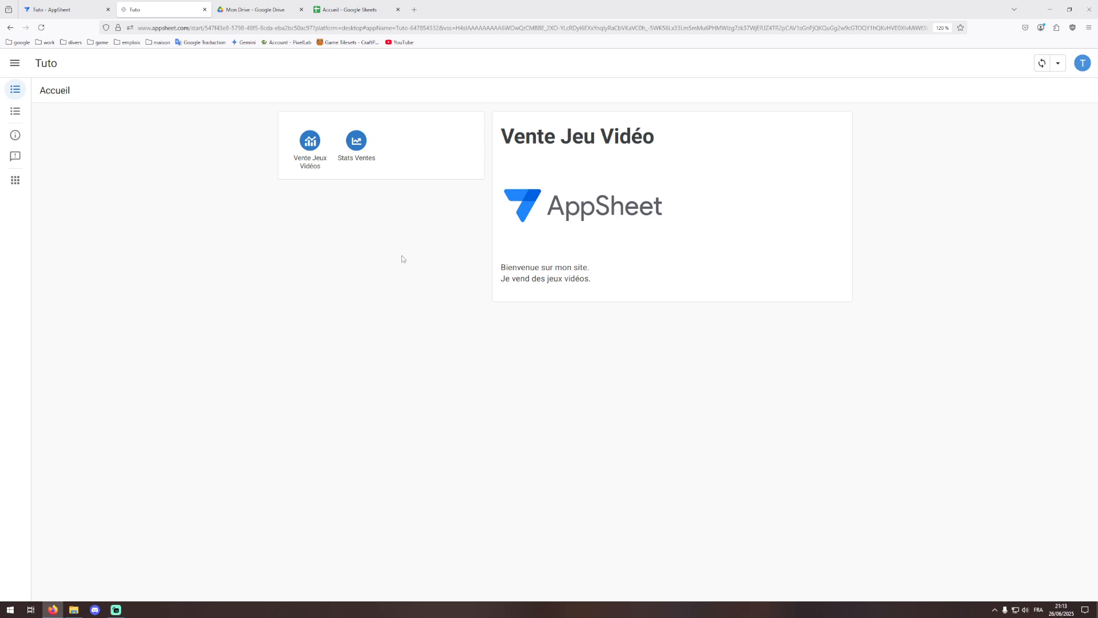
{"action": "left_click", "coordinate": [92, 10]}
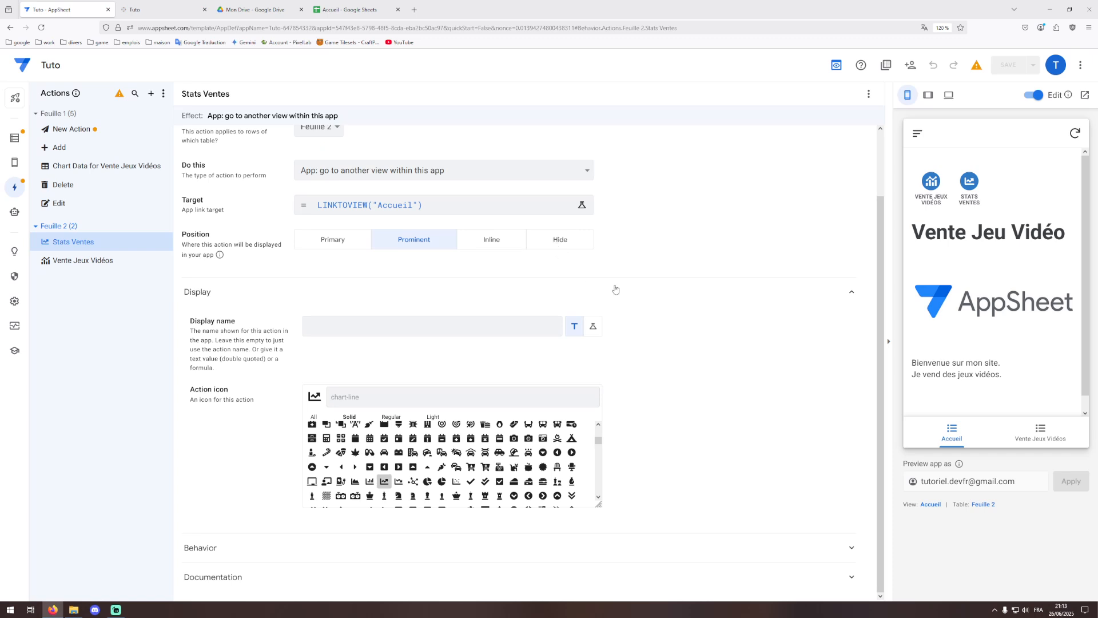